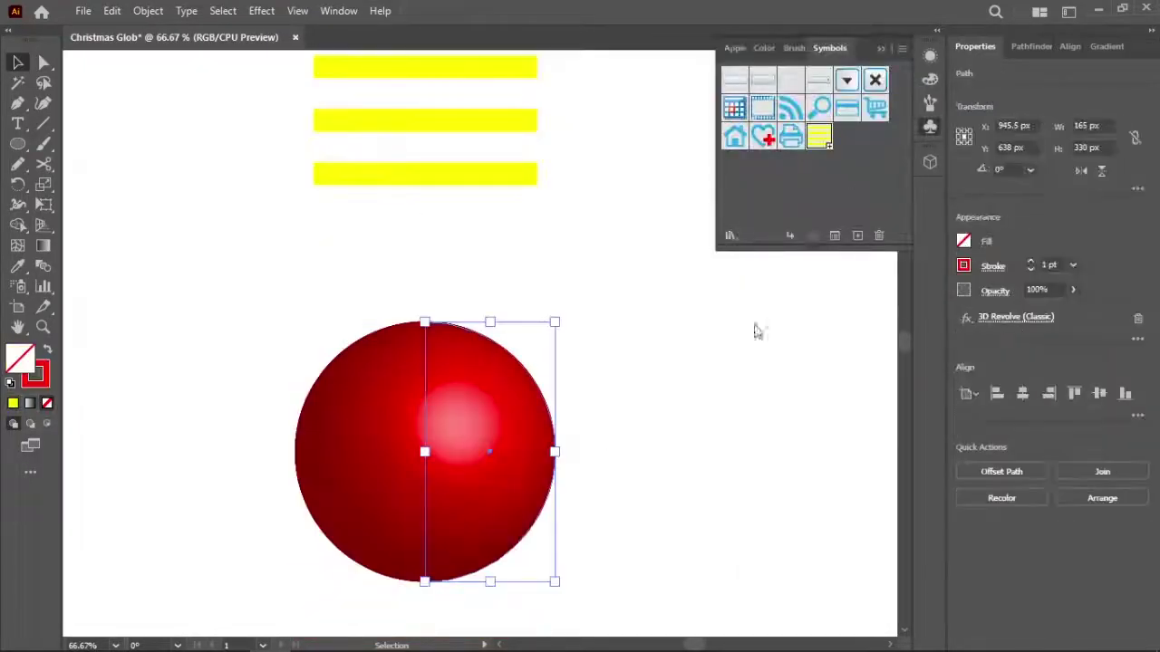
# Map the yellow stripes symbol, stretched to fit, onto both sphere surfaces and confirm 3D Revolve
pyautogui.click(935, 83)
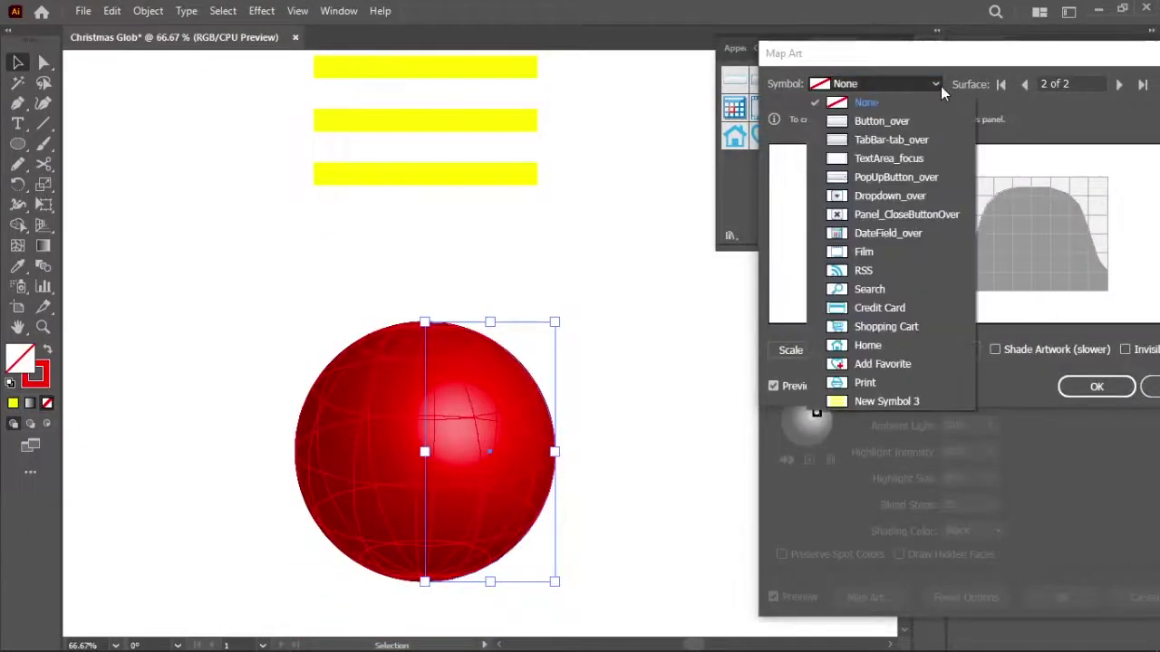
pyautogui.click(870, 400)
pyautogui.moveTo(1030, 261); pyautogui.dragTo(1097, 264)
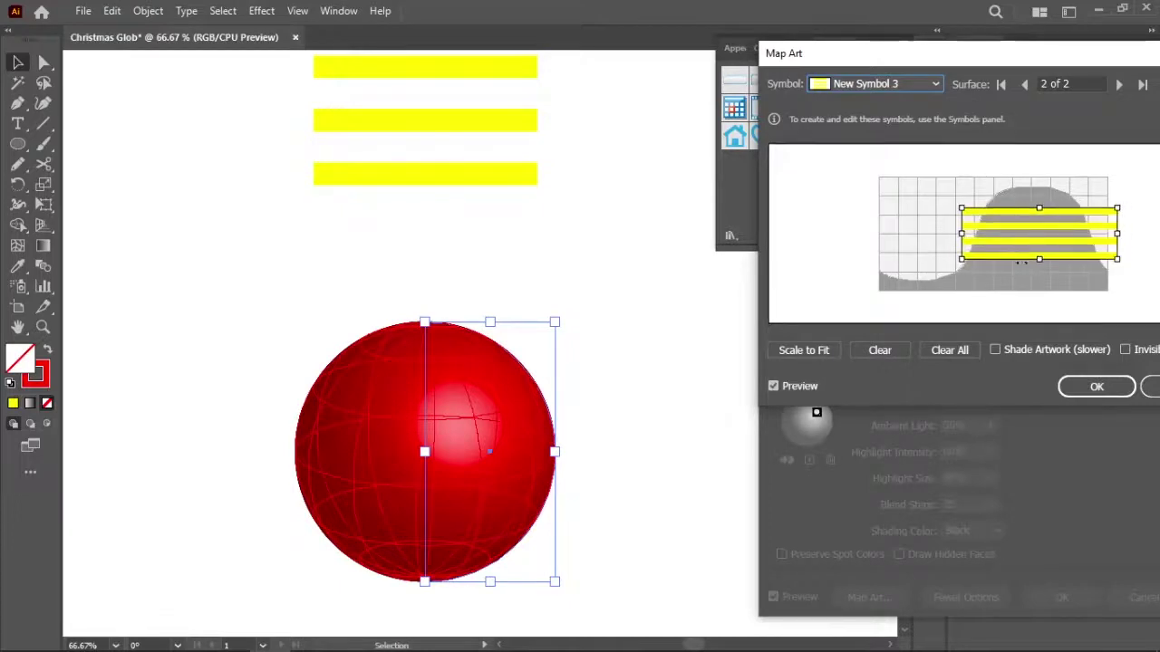
pyautogui.click(1024, 83)
pyautogui.click(935, 83)
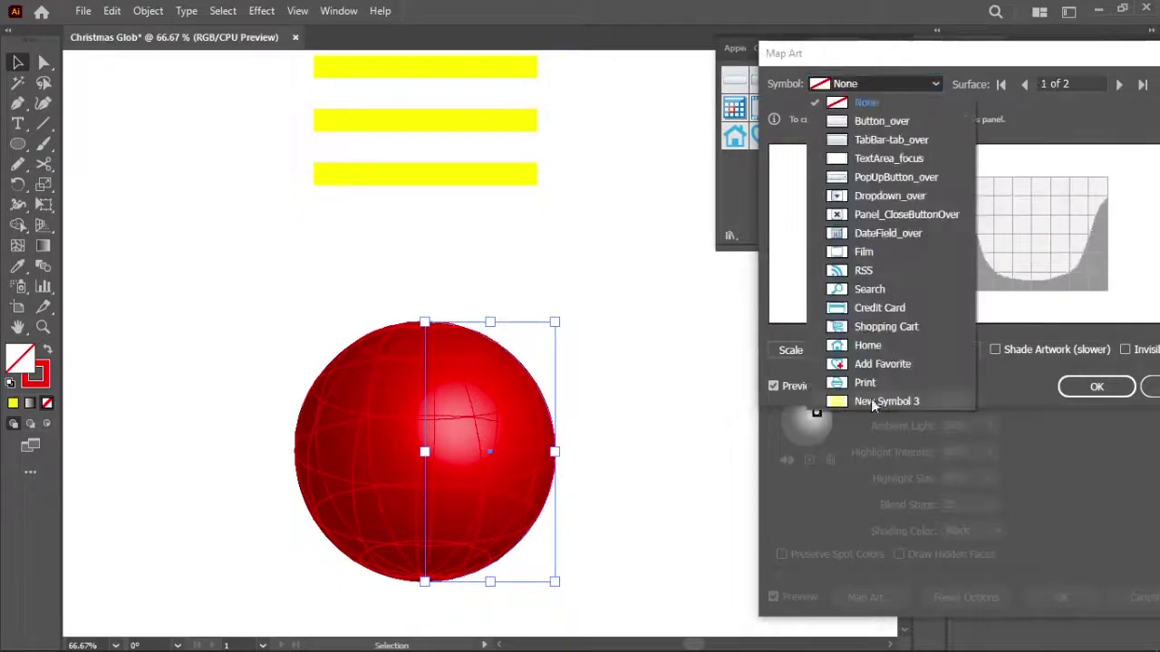
pyautogui.click(870, 400)
pyautogui.moveTo(1113, 274); pyautogui.dragTo(1116, 287)
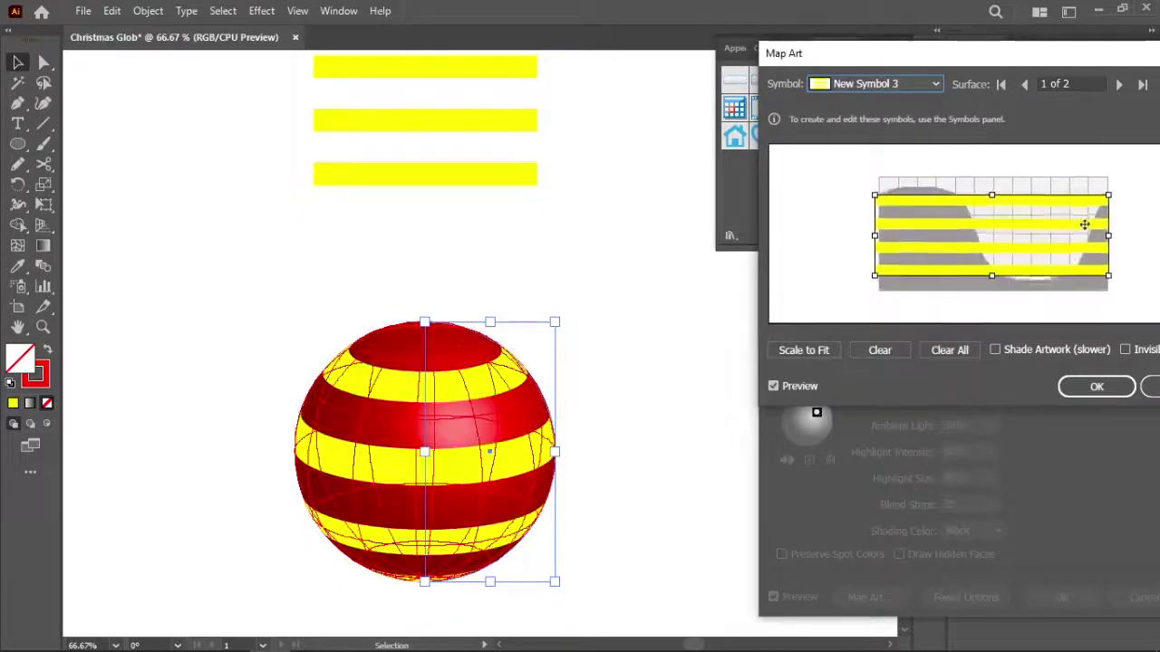
pyautogui.click(1097, 386)
pyautogui.click(1067, 598)
# Isolate the clipped sphere group and reposition the radial gradient's end point
pyautogui.rightClick(461, 348)
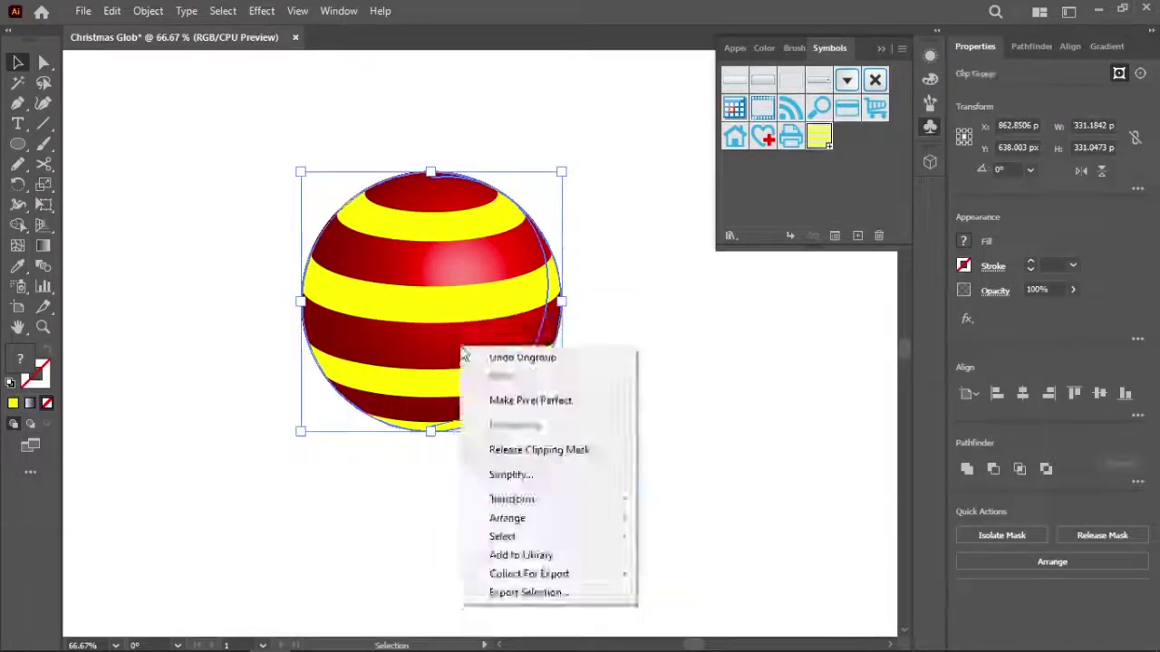
pyautogui.doubleClick(426, 314)
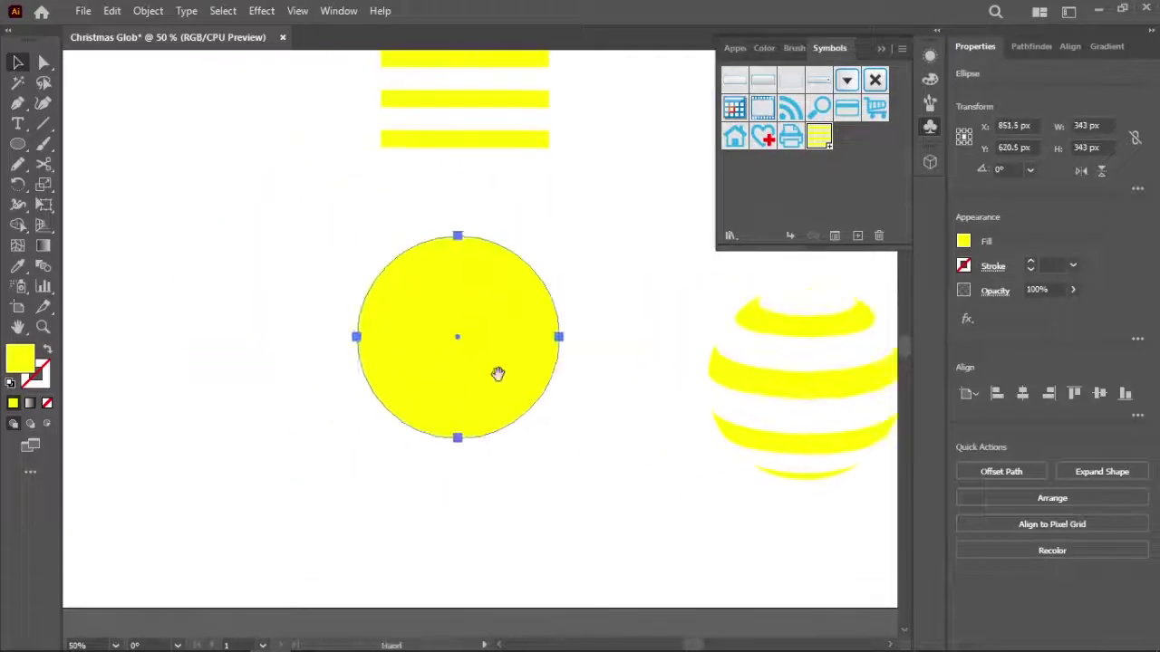
pyautogui.moveTo(525, 426); pyautogui.dragTo(527, 430)
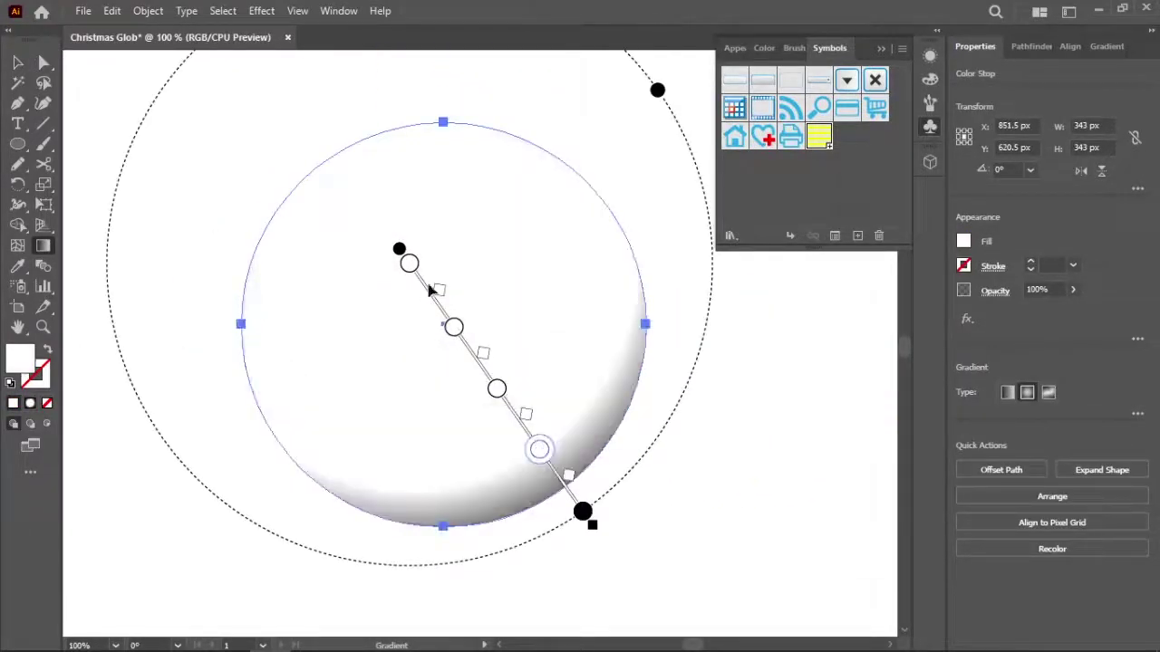
# Set the gradient stops to red, with the end stop darkening toward the rim
pyautogui.doubleClick(409, 263)
pyautogui.doubleClick(454, 327)
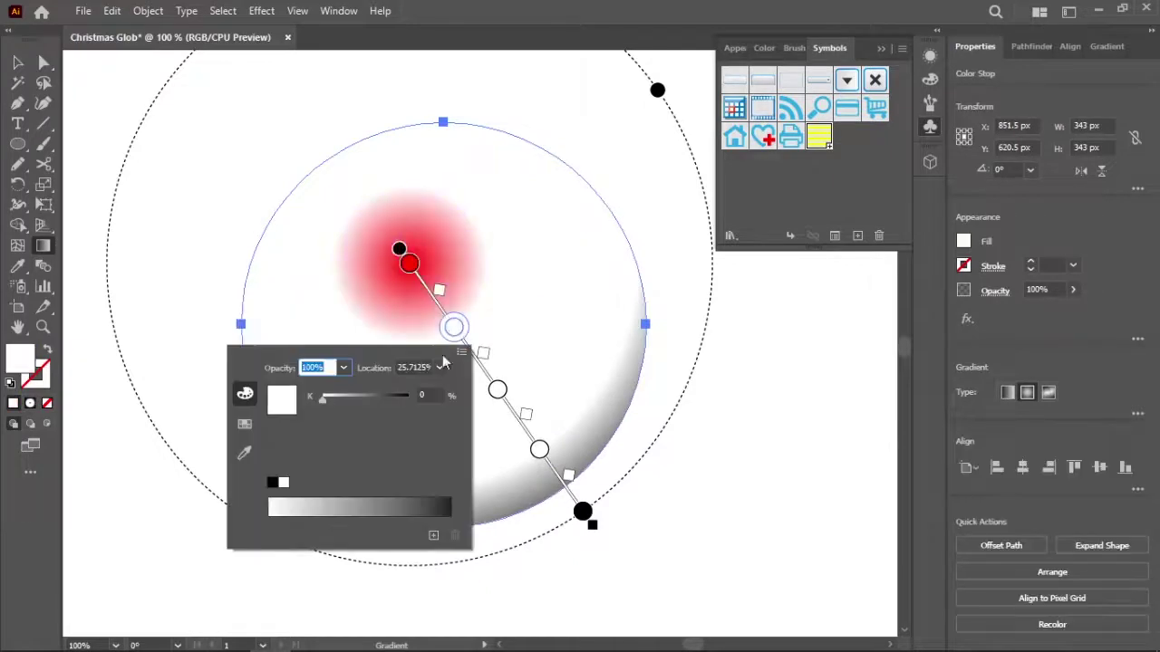
pyautogui.click(325, 439)
pyautogui.doubleClick(498, 390)
pyautogui.click(505, 414)
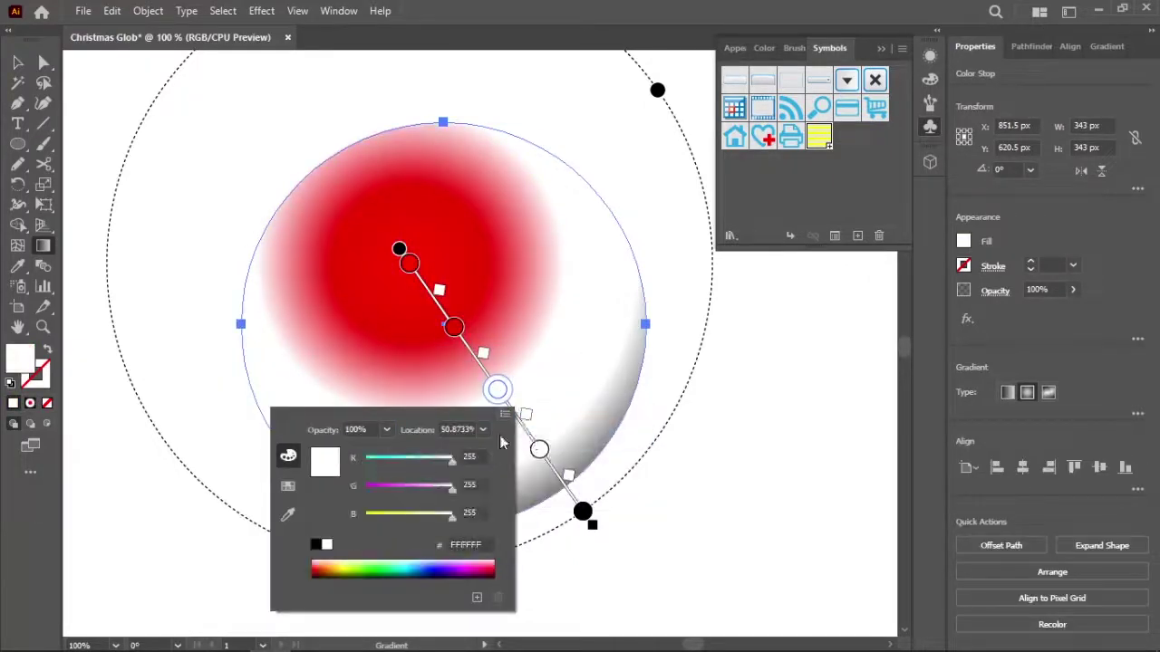
pyautogui.click(427, 460)
pyautogui.doubleClick(539, 450)
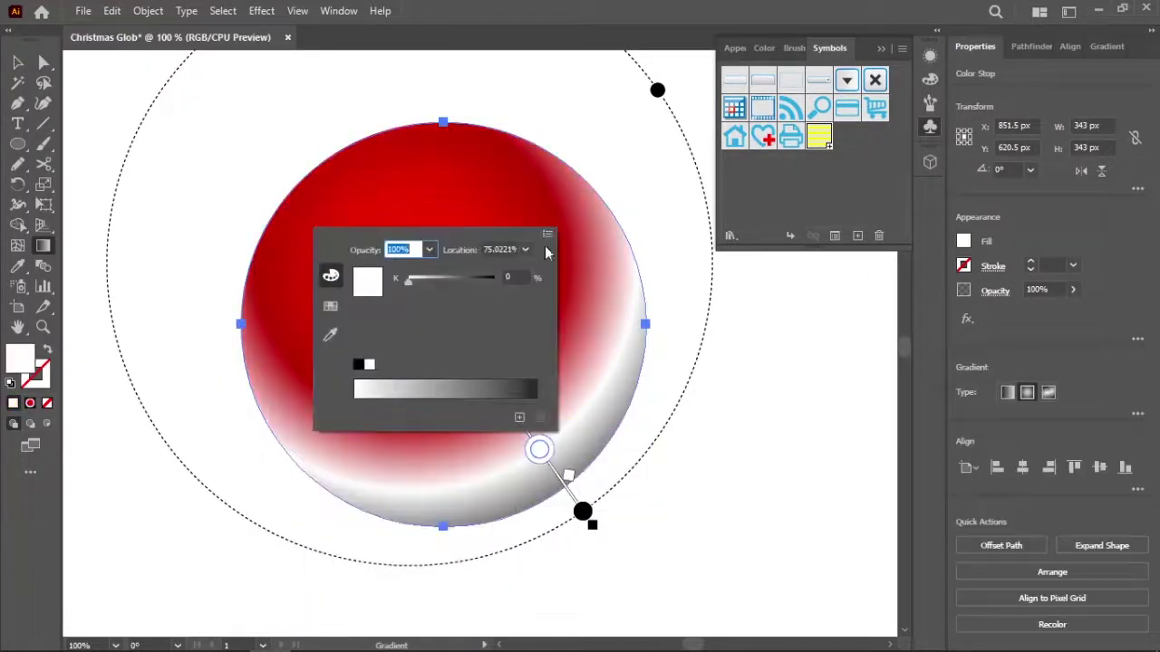
pyautogui.click(385, 396)
pyautogui.doubleClick(582, 512)
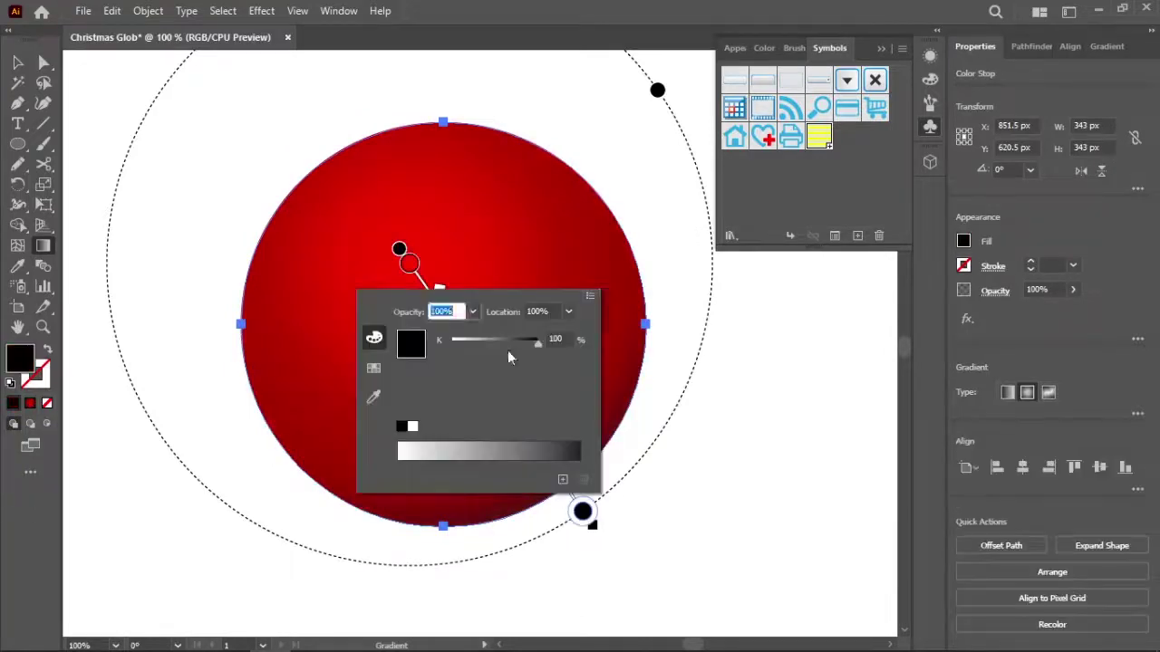
pyautogui.click(648, 438)
# Squash a copy of the red circle into a smaller oval near its top
pyautogui.press('v')
pyautogui.hotkey('ctrl', '-')
pyautogui.hotkey('ctrl', '-')
pyautogui.click(499, 402)
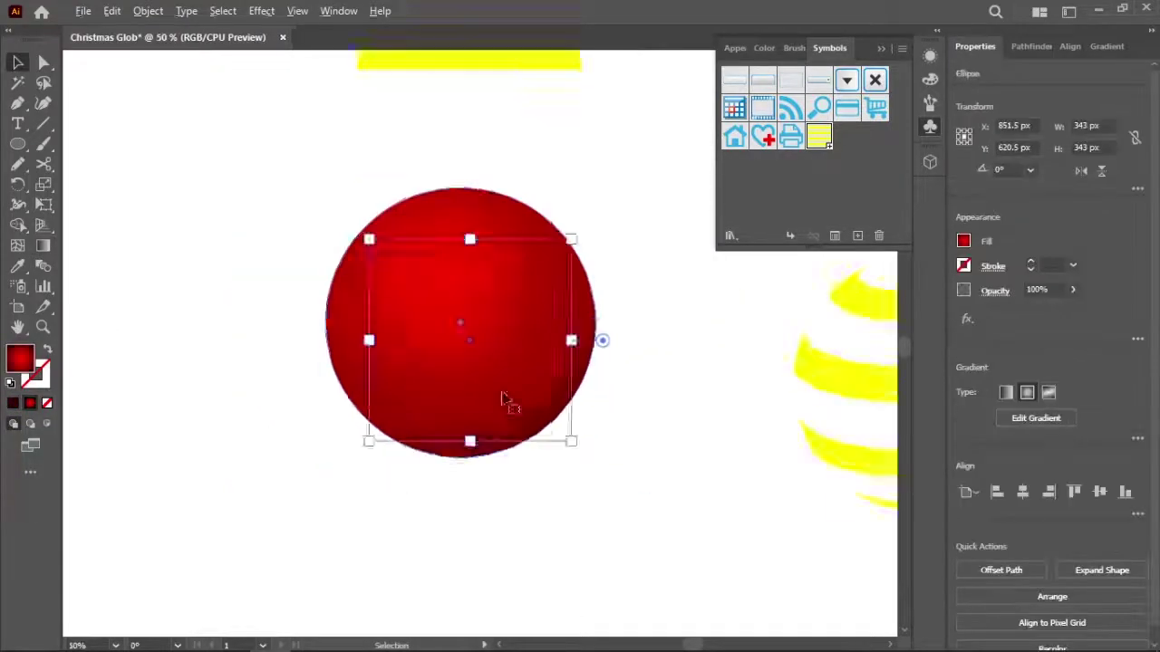
pyautogui.moveTo(470, 441); pyautogui.dragTo(469, 391)
pyautogui.hotkey('ctrl', '+')
pyautogui.hotkey('ctrl', '+')
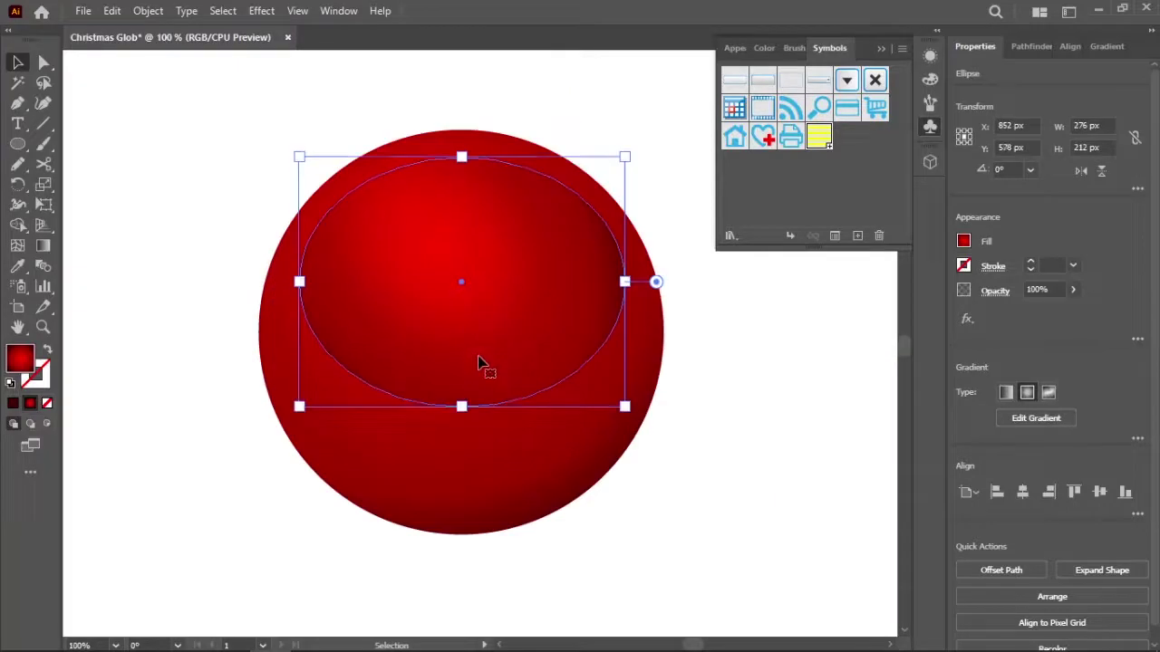
# Give the oval a vertical white-to-black gradient, fading the top stop and greying the bottom stop
pyautogui.press('g')
pyautogui.click(935, 464)
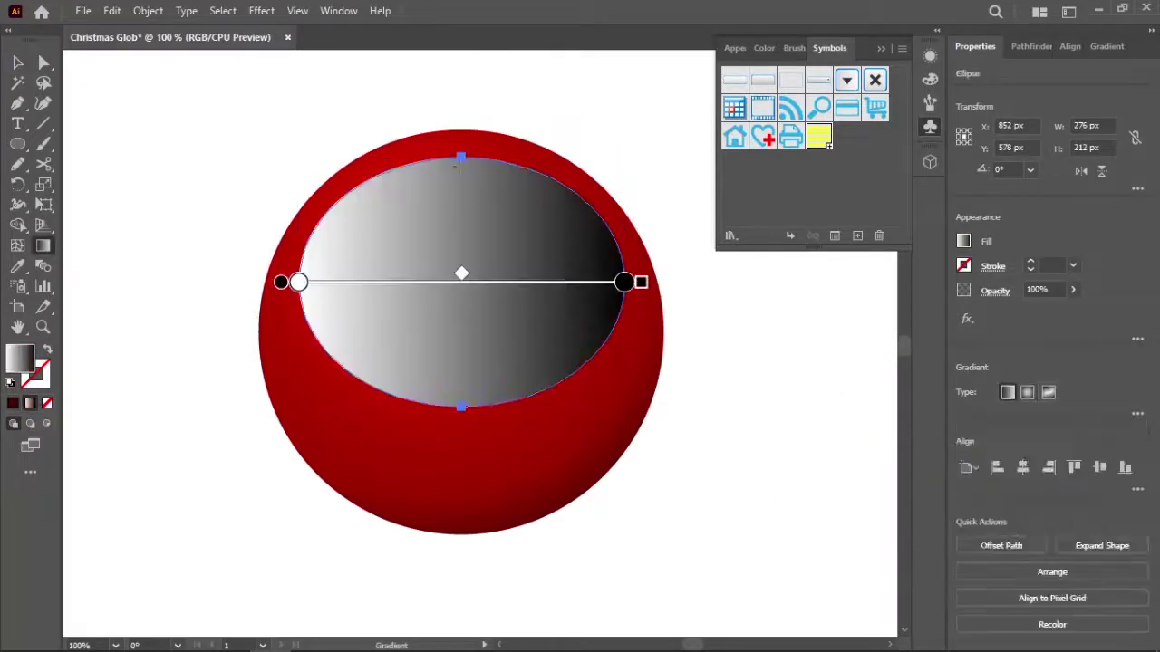
pyautogui.moveTo(463, 335); pyautogui.dragTo(461, 415)
pyautogui.doubleClick(460, 159)
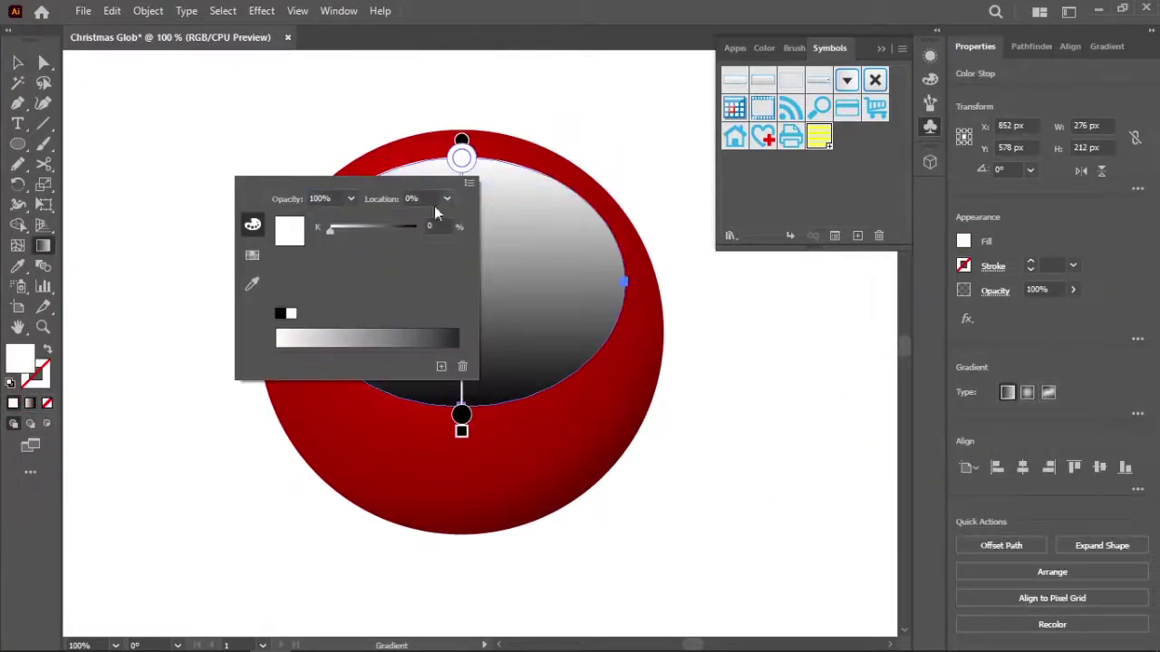
pyautogui.click(375, 330)
pyautogui.doubleClick(461, 415)
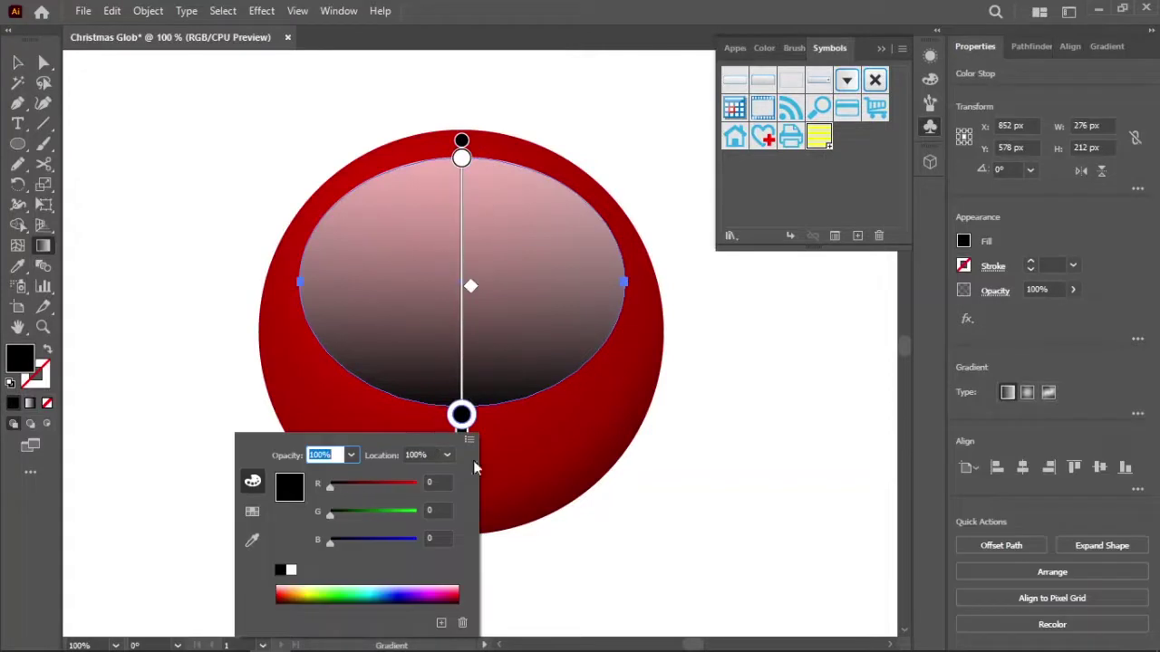
pyautogui.moveTo(330, 486)
pyautogui.mouseDown()
pyautogui.moveTo(362, 487)
pyautogui.moveTo(331, 488)
pyautogui.mouseUp()
pyautogui.press('v')
pyautogui.click(862, 316)
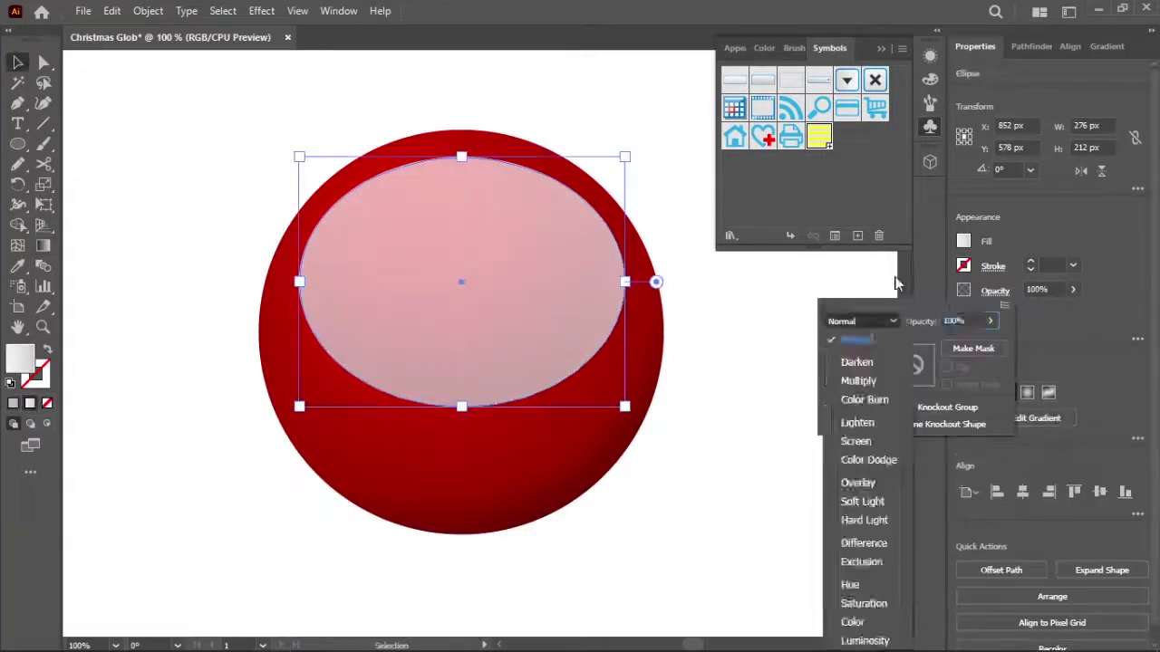
# Set the highlight oval's blend mode and lower its opacity to 80%
pyautogui.click(859, 499)
pyautogui.click(746, 381)
pyautogui.click(507, 350)
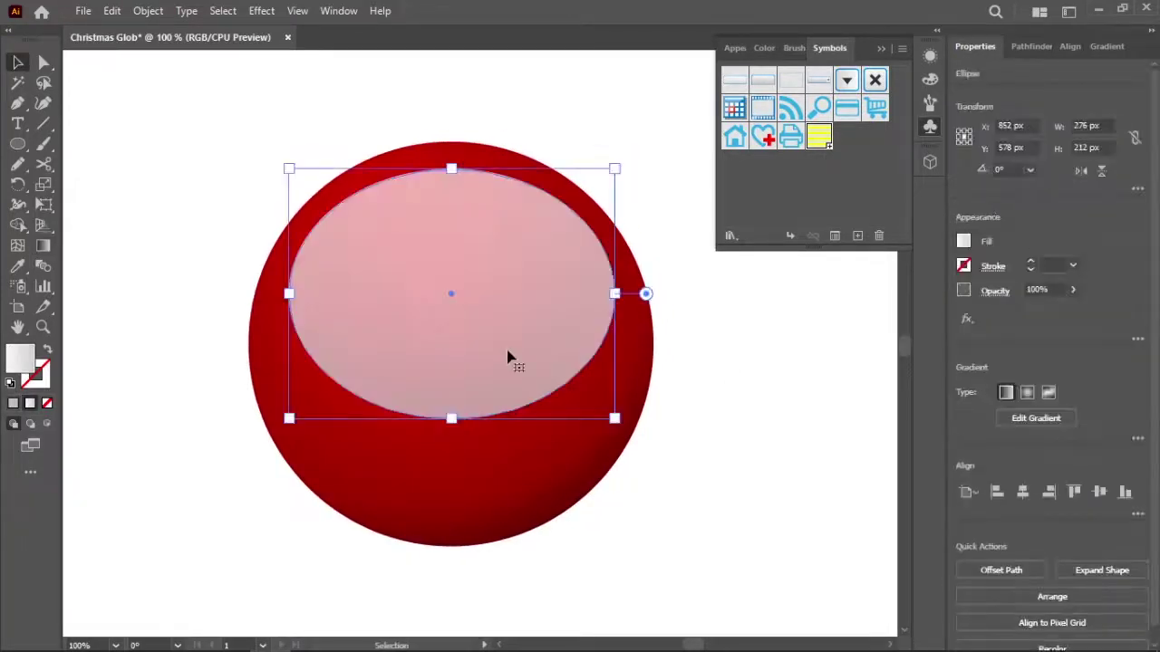
pyautogui.press('g')
pyautogui.click(450, 425)
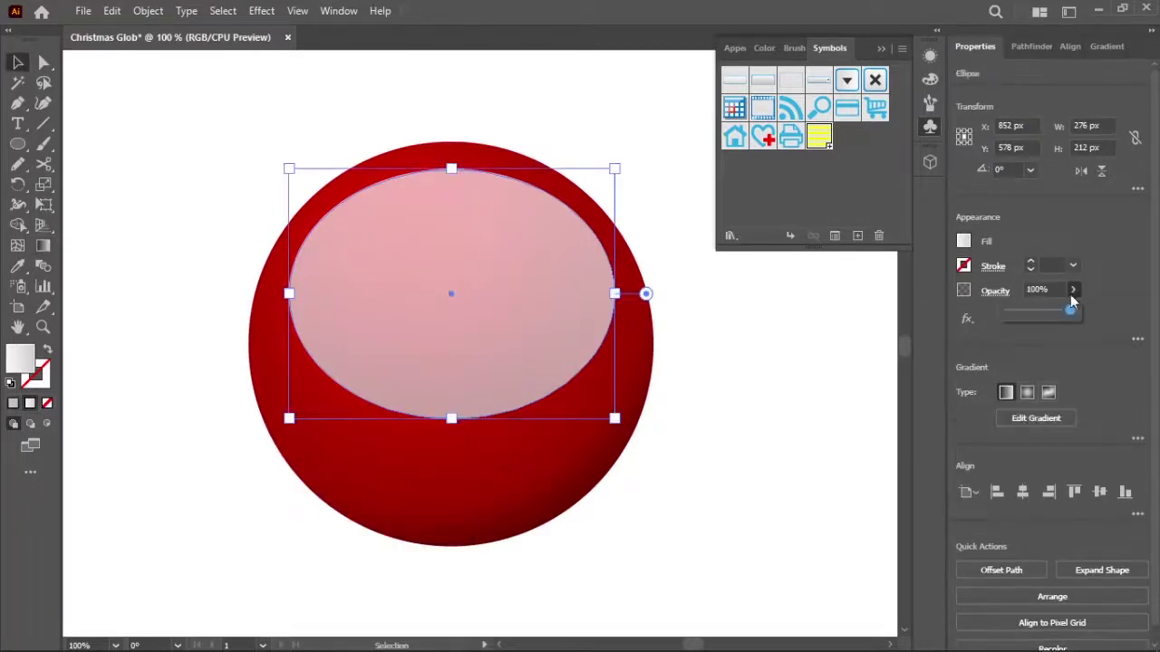
pyautogui.moveTo(1070, 310); pyautogui.dragTo(1036, 313)
pyautogui.press('g')
pyautogui.click(395, 296)
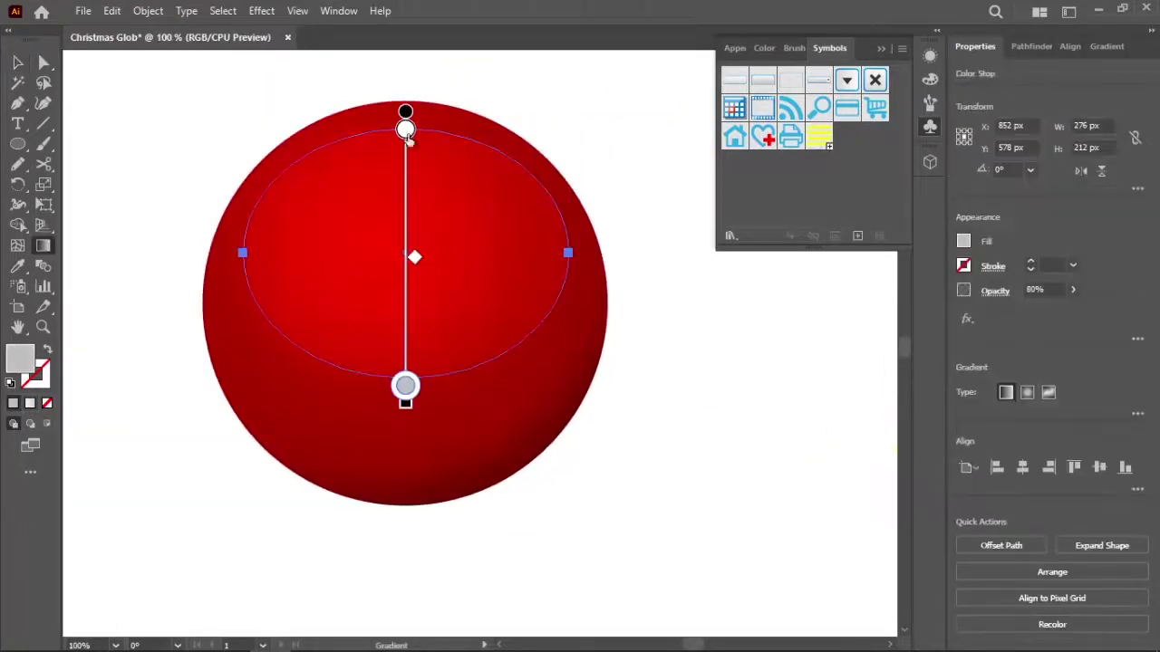
# Revisit the highlight's gradient stops and try Multiply blending, then undo it
pyautogui.doubleClick(405, 386)
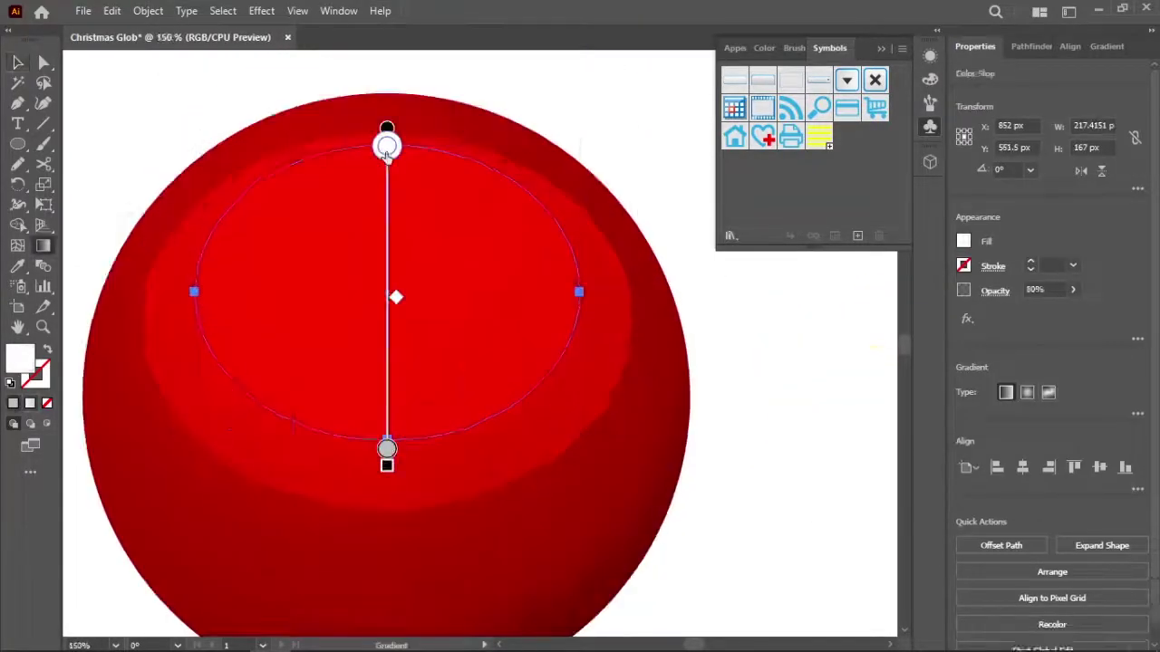
pyautogui.doubleClick(387, 145)
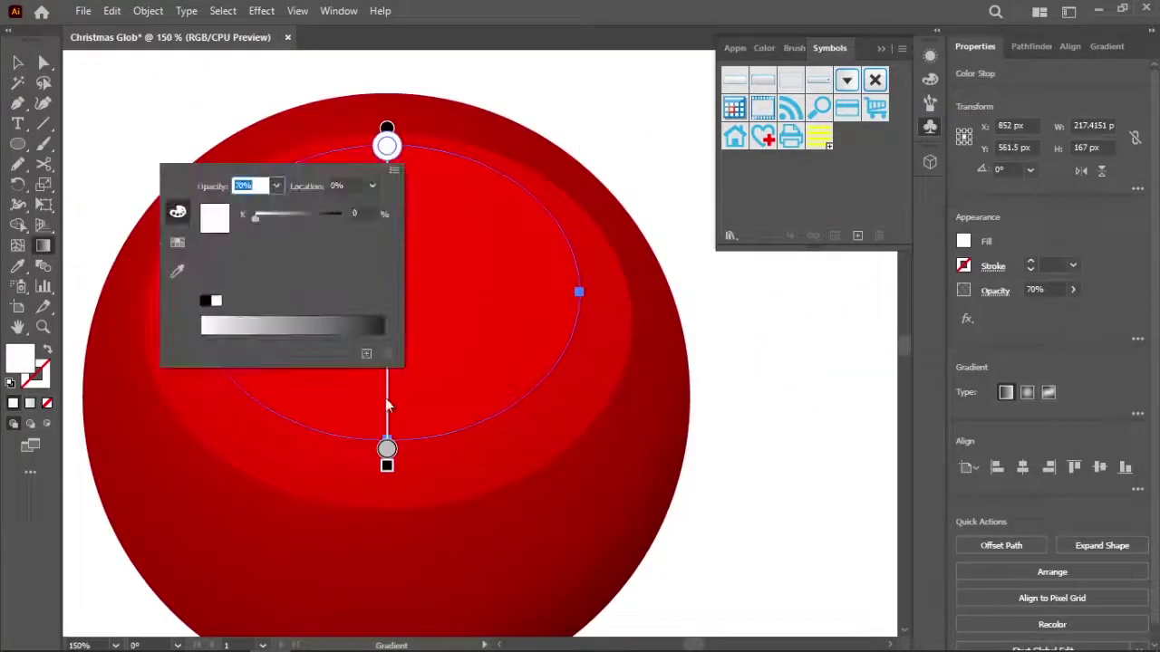
pyautogui.doubleClick(387, 449)
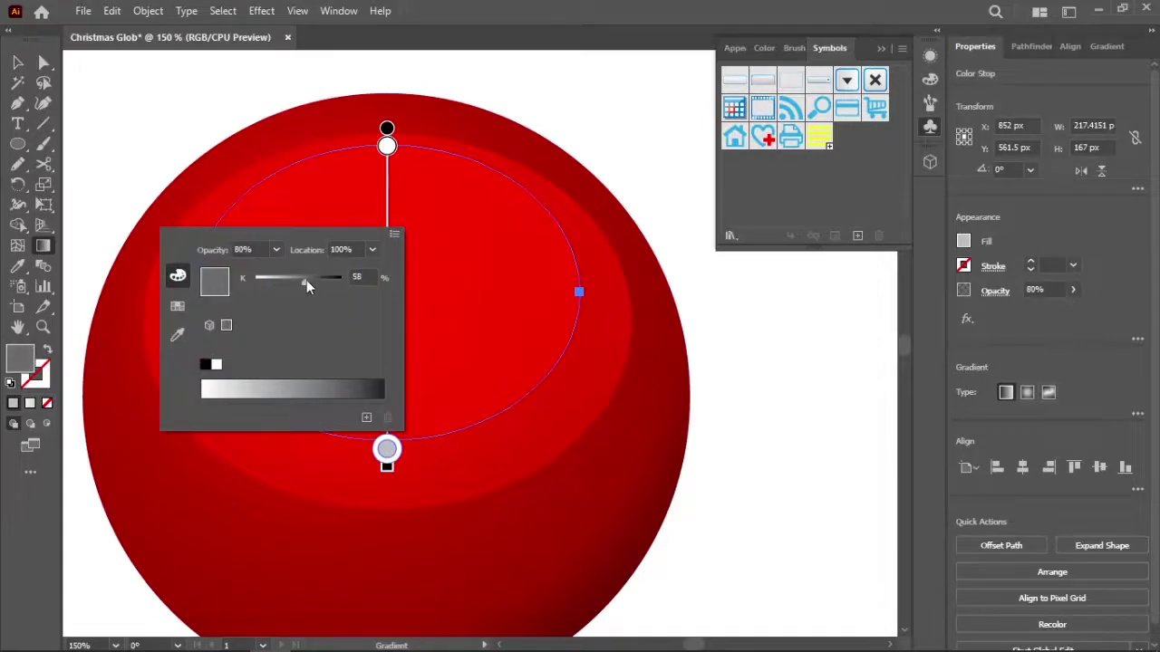
pyautogui.click(995, 289)
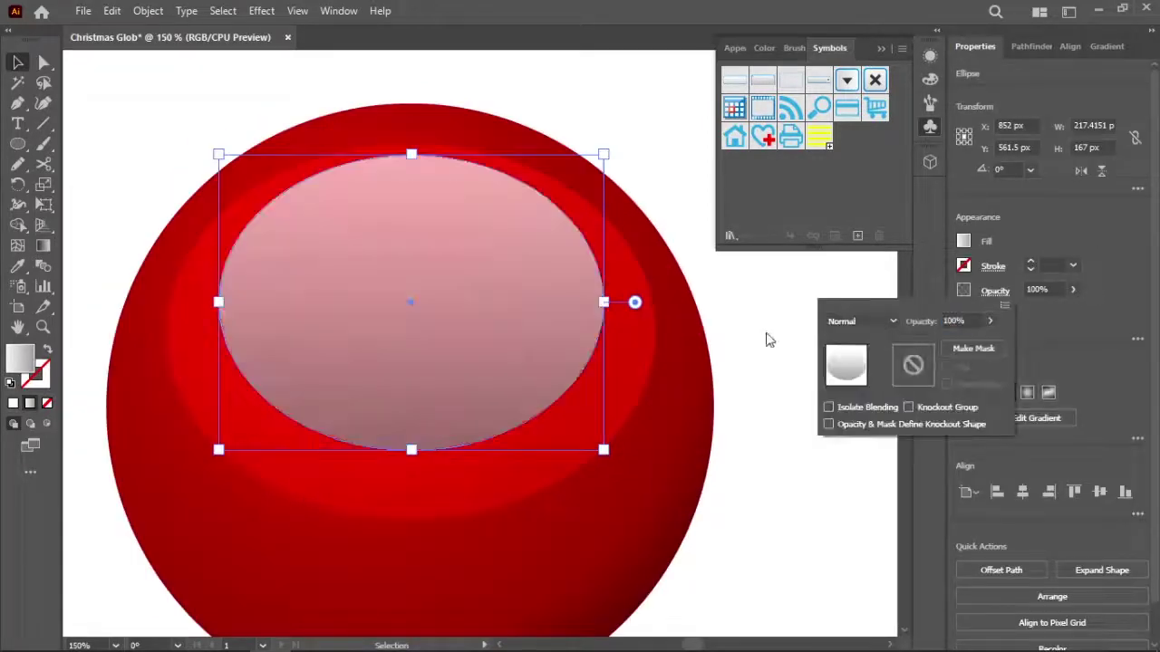
pyautogui.click(871, 356)
pyautogui.click(788, 307)
pyautogui.hotkey('ctrl', 'z')
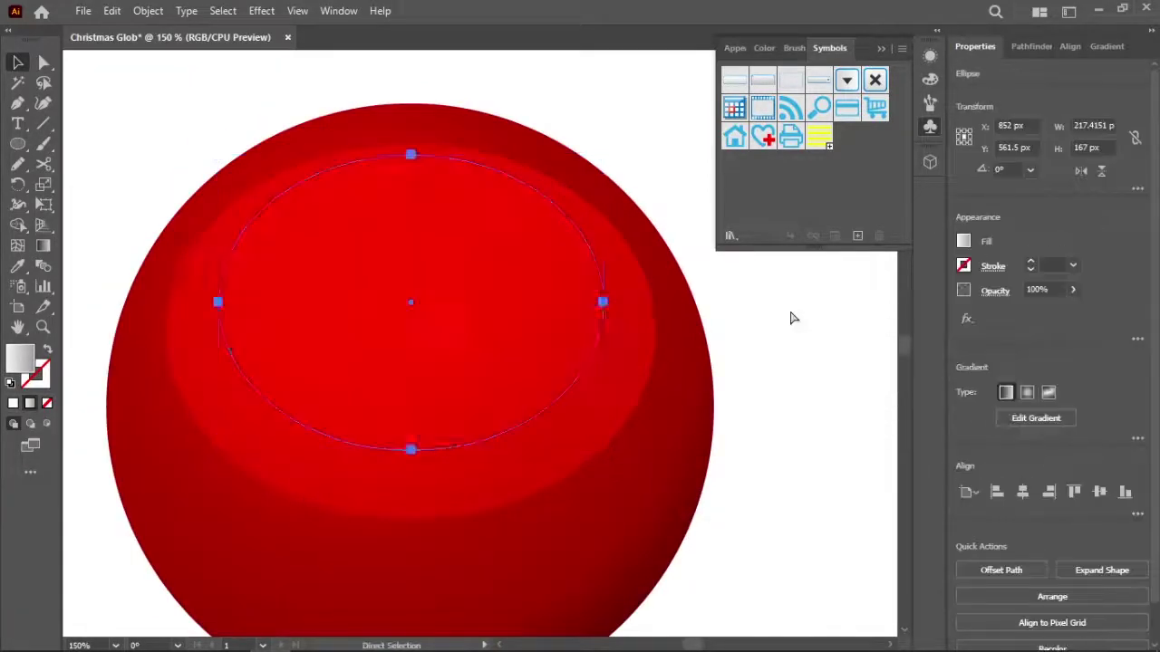
# Set the highlight ellipse's blend mode to Soft Light in Transparency
pyautogui.click(995, 289)
pyautogui.click(852, 321)
pyautogui.click(873, 525)
pyautogui.click(466, 338)
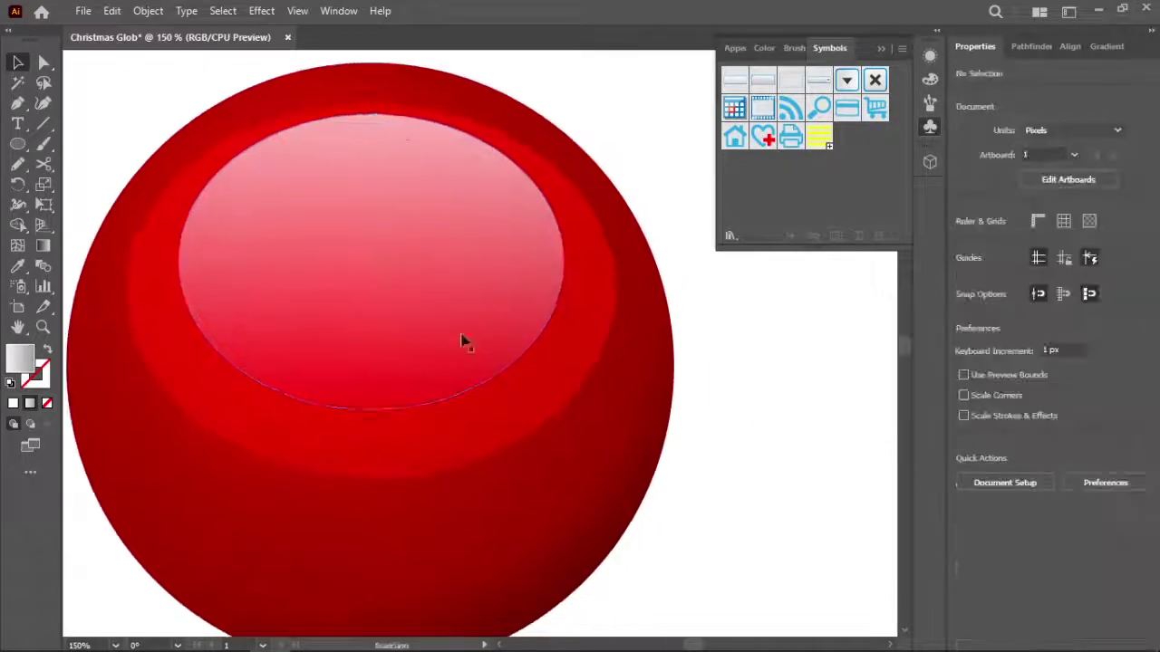
pyautogui.press('g')
pyautogui.click(372, 116)
# Move the yellow stripes group onto the red ball
pyautogui.hotkey('ctrl', '1')
pyautogui.click(995, 289)
pyautogui.click(676, 343)
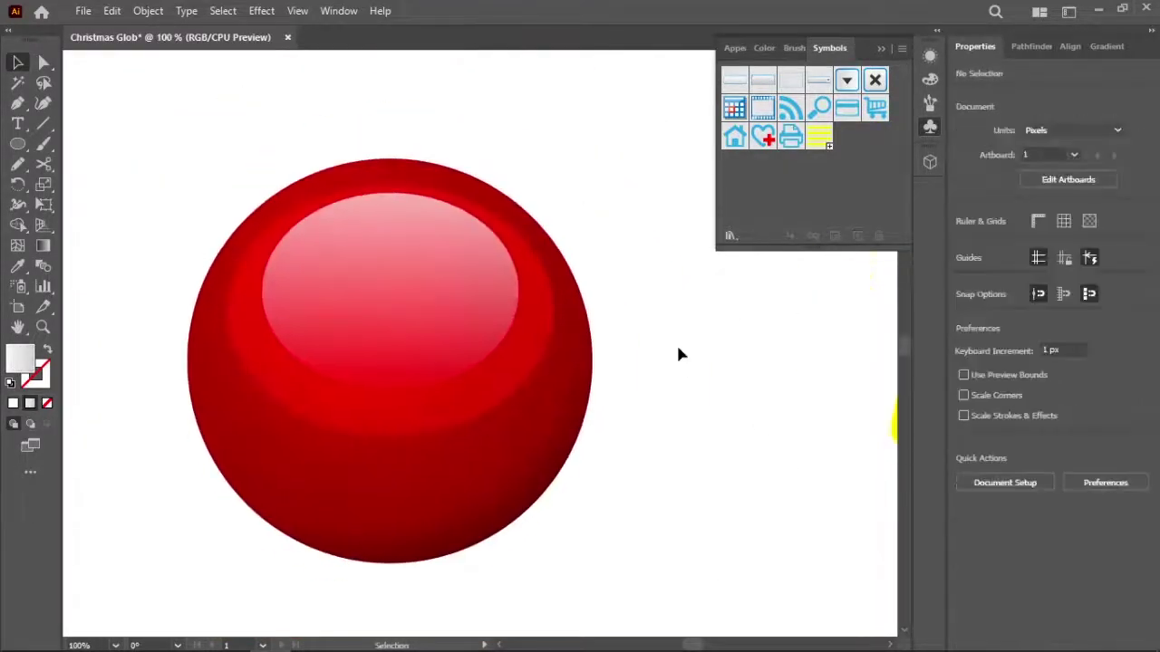
pyautogui.hotkey('ctrl', '-')
pyautogui.moveTo(622, 363); pyautogui.dragTo(318, 441)
# Pull the stripes' top edge down so they sit over the ball
pyautogui.keyDown('shift'); pyautogui.click(362, 272); pyautogui.keyUp('shift')
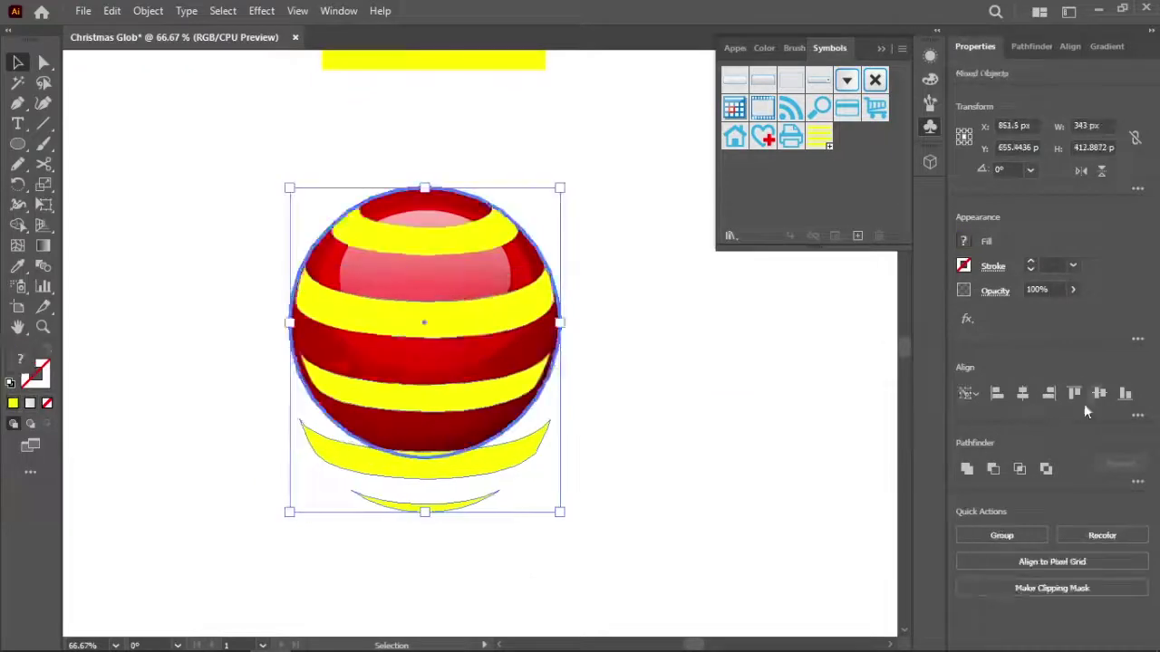
pyautogui.hotkey('ctrl', '7')
pyautogui.hotkey('ctrl', '+')
pyautogui.click(523, 315)
pyautogui.hotkey('ctrl', '+')
pyautogui.hotkey('ctrl', '1')
pyautogui.moveTo(355, 176); pyautogui.dragTo(355, 220)
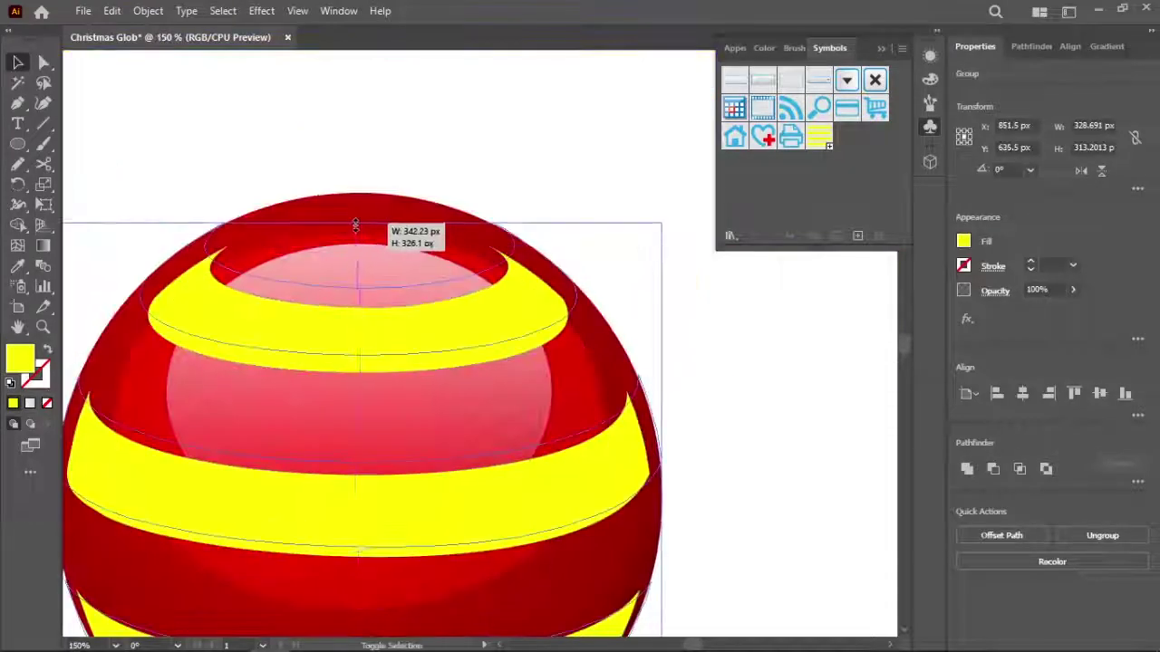
pyautogui.hotkey('ctrl', '+')
pyautogui.hotkey('ctrl', '+')
pyautogui.hotkey('ctrl', '+')
pyautogui.moveTo(530, 237); pyautogui.dragTo(478, 294)
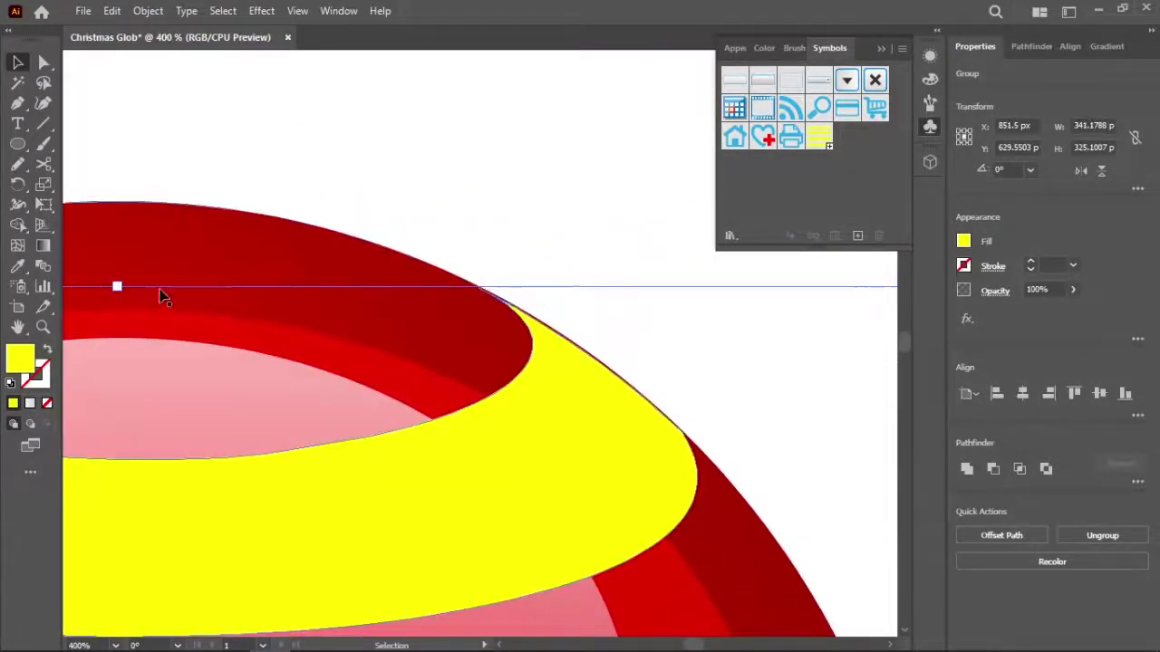
# Ungroup, delete the stripe parts outside the ball with Shape Builder, and regroup
pyautogui.hotkey('ctrl', '-')
pyautogui.hotkey('ctrl', 'shift', 'g')
pyautogui.hotkey('shift', 'm')
pyautogui.scroll(5, 402, 228)
pyautogui.scroll(-5, 559, 362)
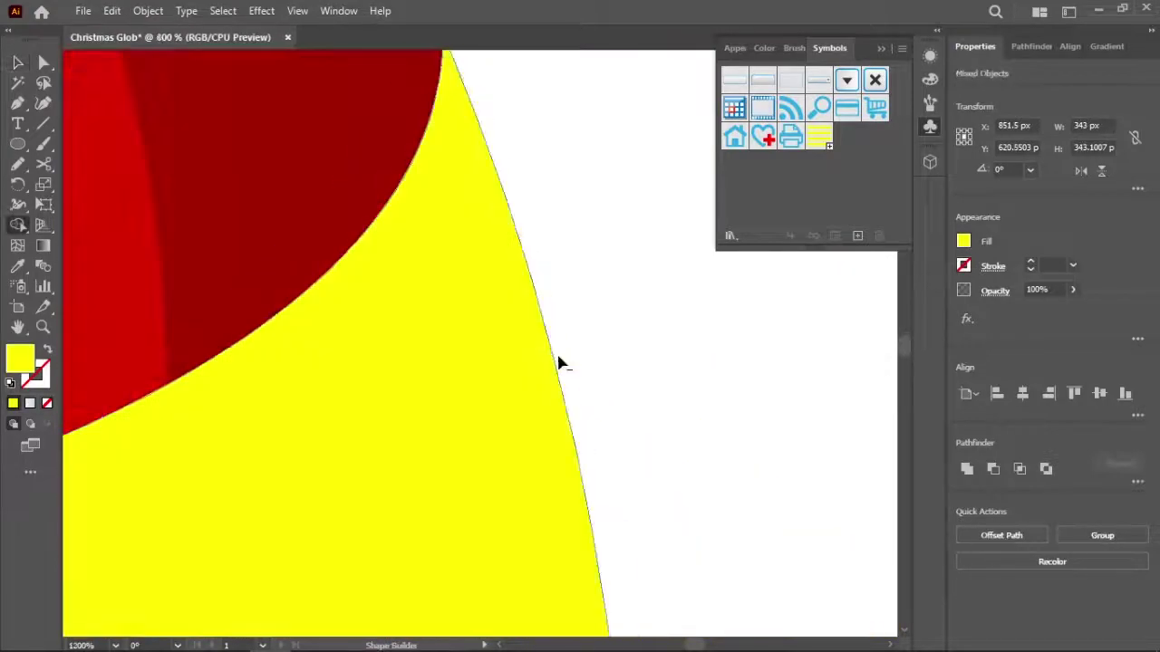
pyautogui.scroll(-2, 640, 162)
pyautogui.scroll(5, 202, 199)
pyautogui.scroll(-5, 353, 329)
pyautogui.scroll(8, 393, 194)
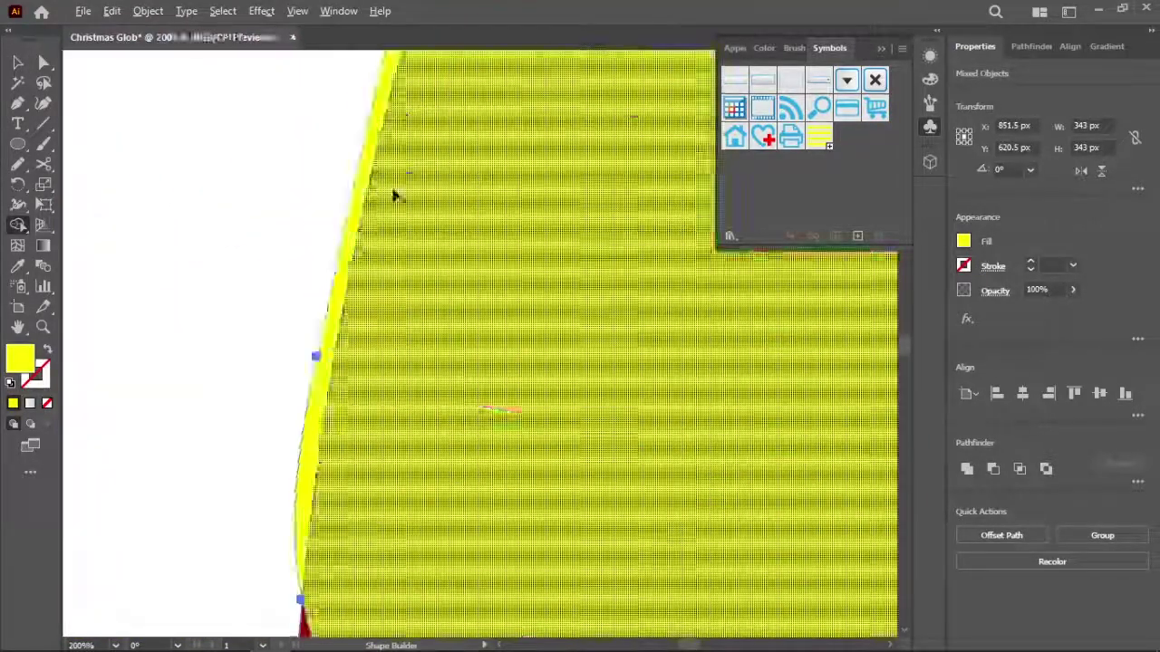
pyautogui.scroll(-3, 444, 381)
pyautogui.scroll(-10, 444, 380)
pyautogui.press('v')
pyautogui.hotkey('ctrl', 'g')
pyautogui.scroll(3, 426, 333)
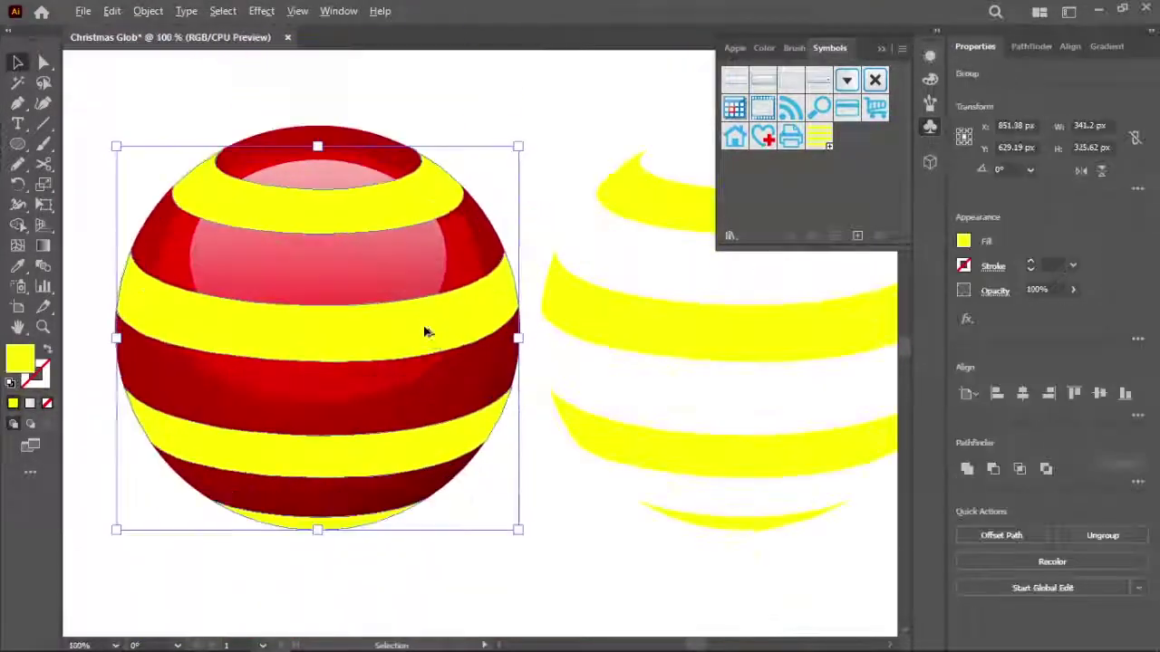
# Add a Multiply drop shadow to the stripes with a 3–4 px Y offset and 0 blur
pyautogui.click(967, 319)
pyautogui.click(870, 390)
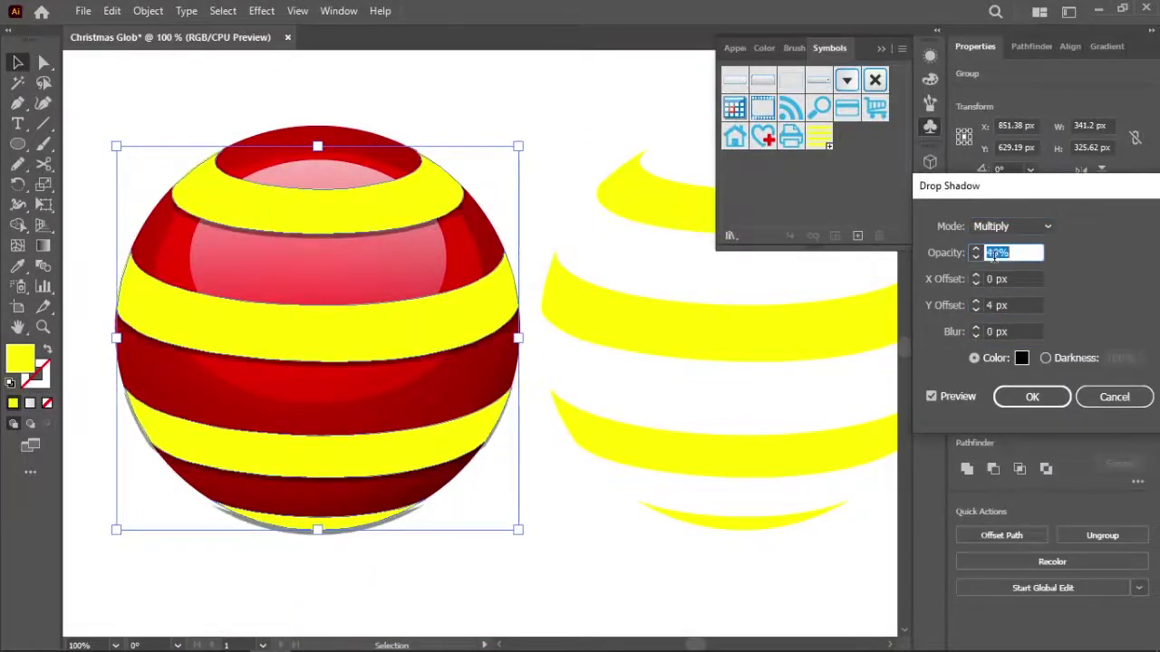
pyautogui.press('Return')
pyautogui.scroll(5, 530, 320)
pyautogui.scroll(-5, 530, 320)
# Apply Offset Path to the stripes and reapply the drop shadow
pyautogui.click(148, 11)
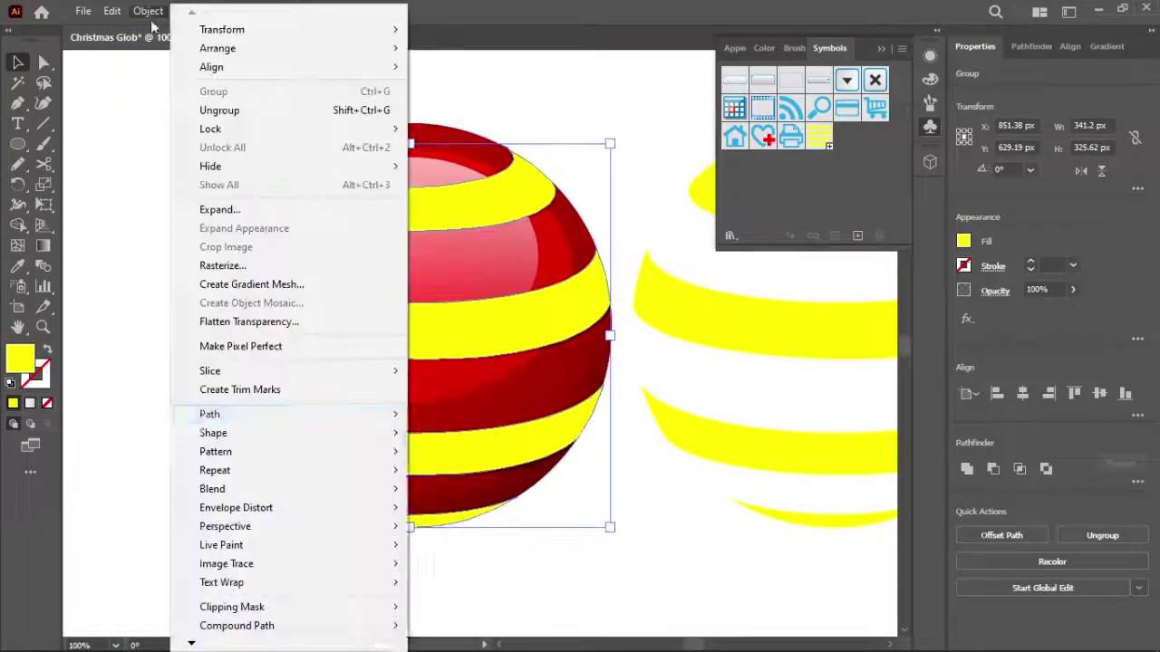
pyautogui.click(453, 471)
pyautogui.click(815, 290)
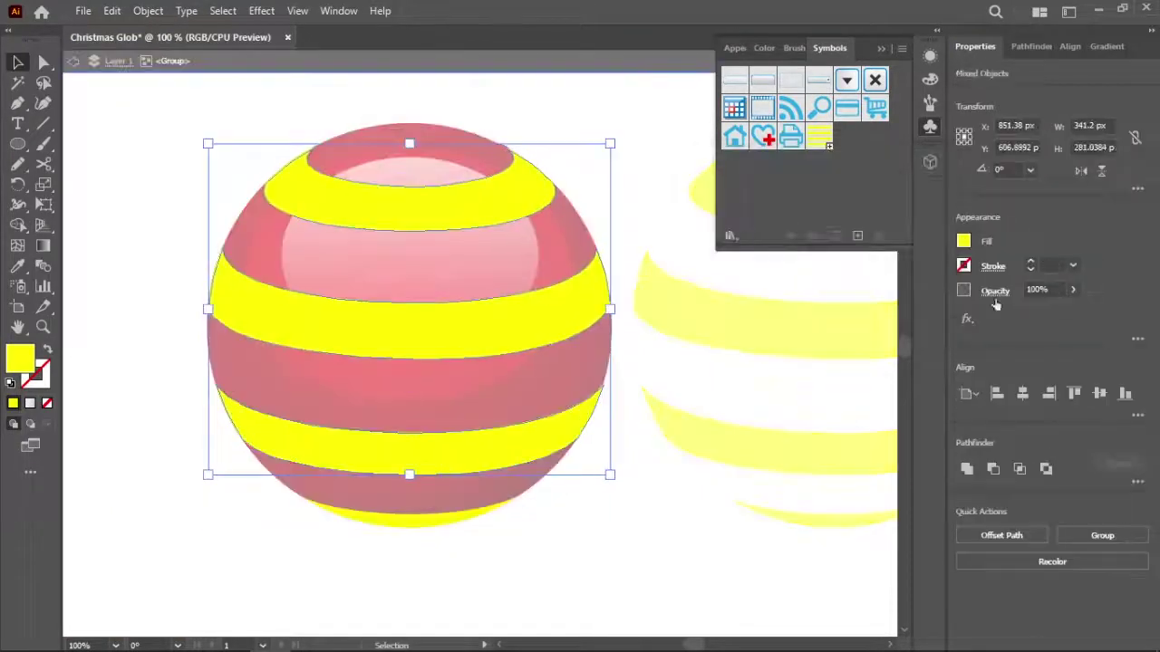
pyautogui.hotkey('ctrl', 'alt', 'shift', 'e')
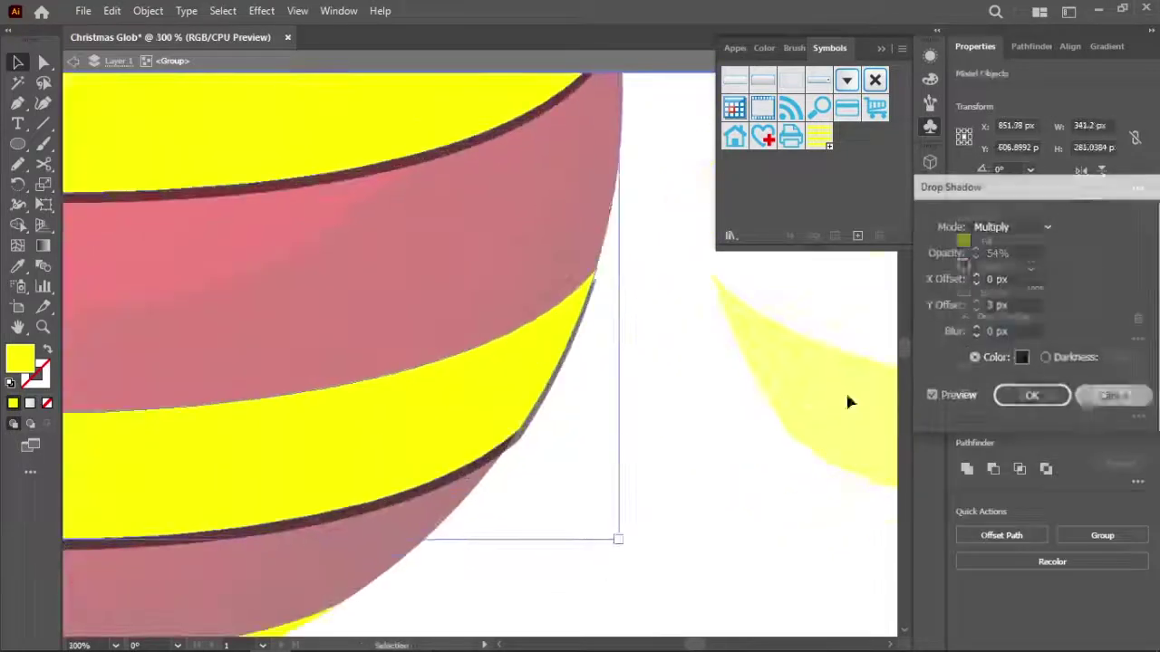
pyautogui.press('Return')
pyautogui.hotkey('ctrl', '1')
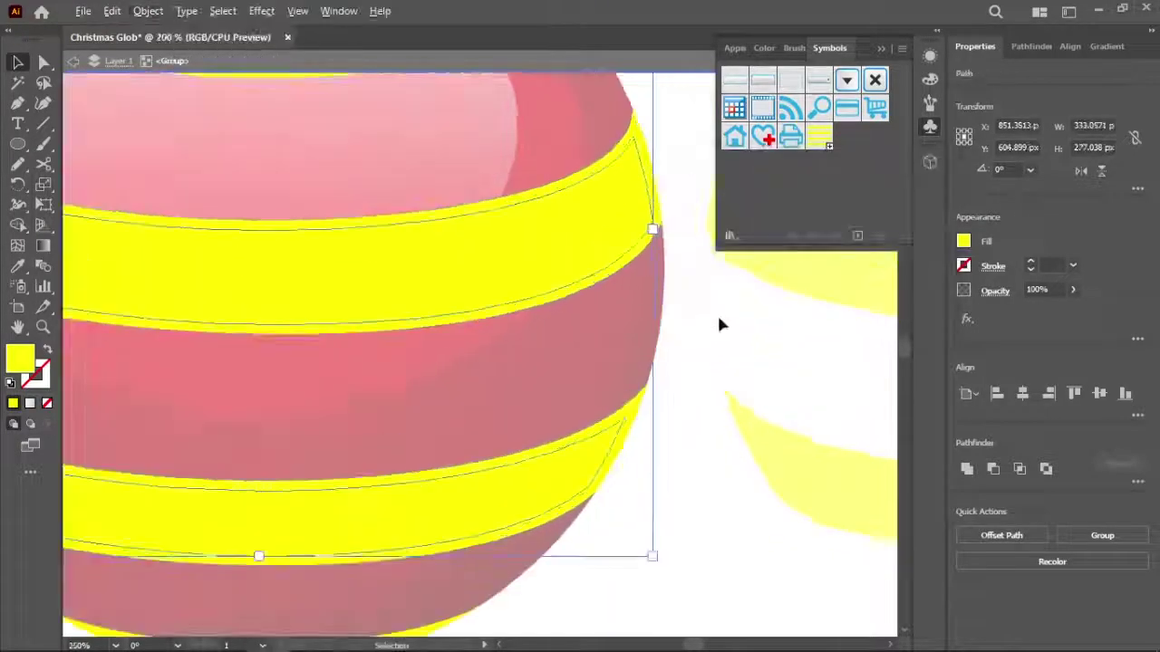
pyautogui.hotkey('ctrl', 'alt', 'shift', 'e')
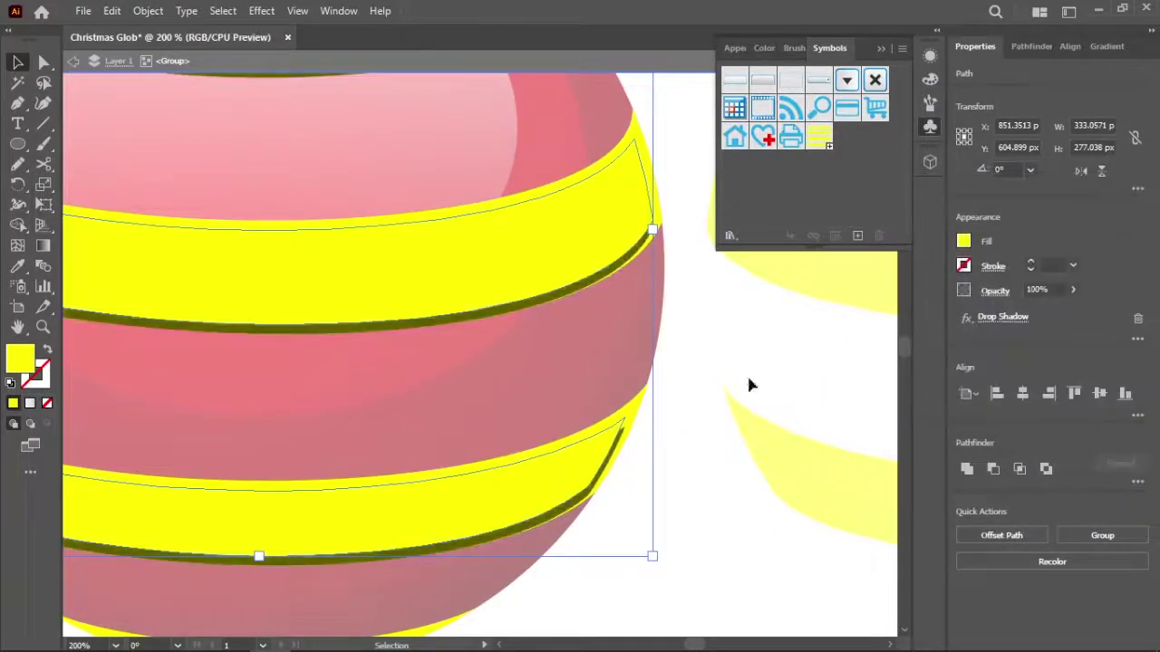
pyautogui.hotkey('ctrl', '1')
pyautogui.hotkey('ctrl', '+')
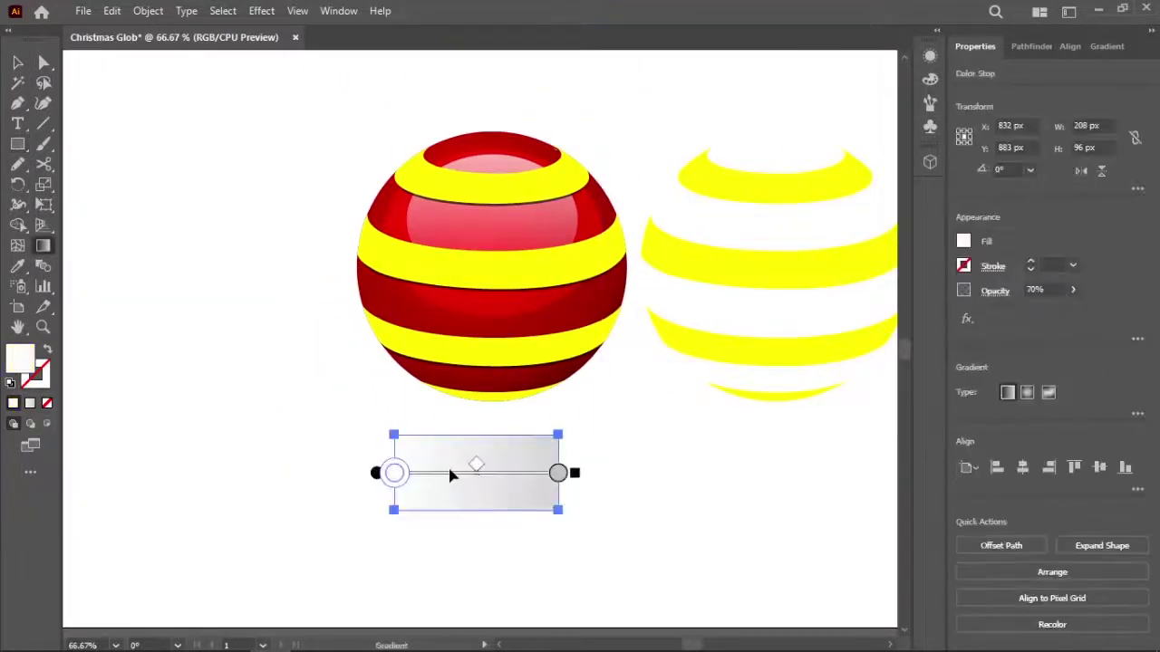
# Set the left gradient stop to 50% opacity, shift the midpoint left, and apply it to the spare stripes
pyautogui.doubleClick(394, 472)
pyautogui.write('50')
pyautogui.press('Return')
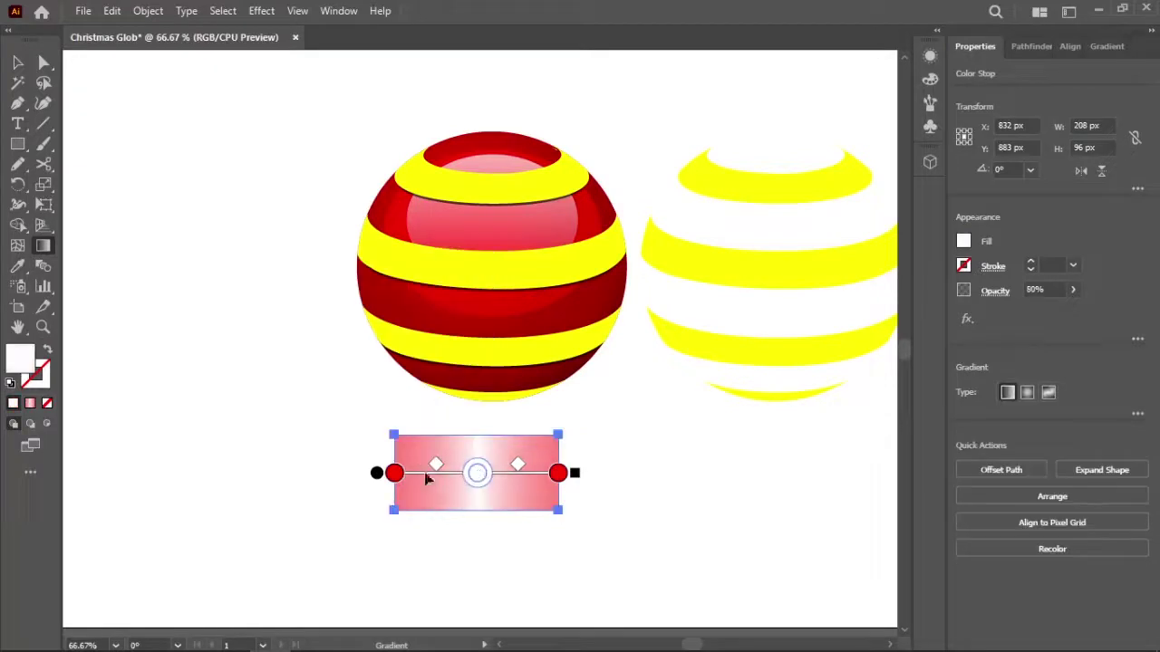
pyautogui.moveTo(436, 465); pyautogui.dragTo(418, 466)
pyautogui.click(611, 435)
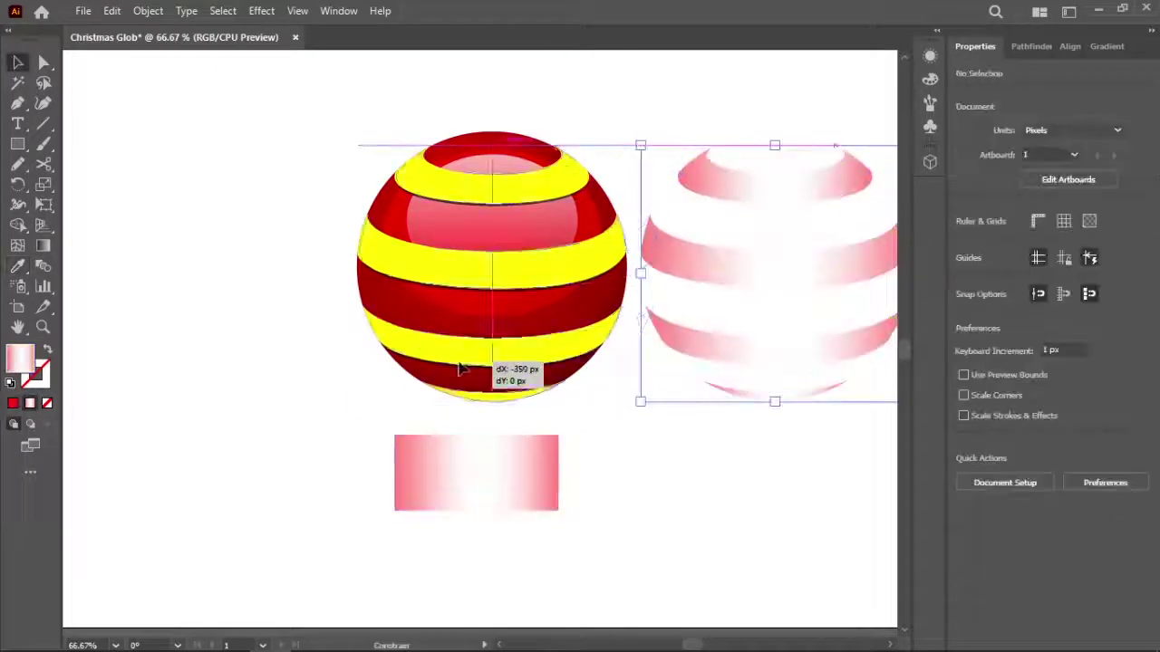
# Lay the pink gradient stripes over the yellow ones and inset them with a -1 px Offset Path
pyautogui.moveTo(725, 272); pyautogui.dragTo(492, 272)
pyautogui.click(872, 384)
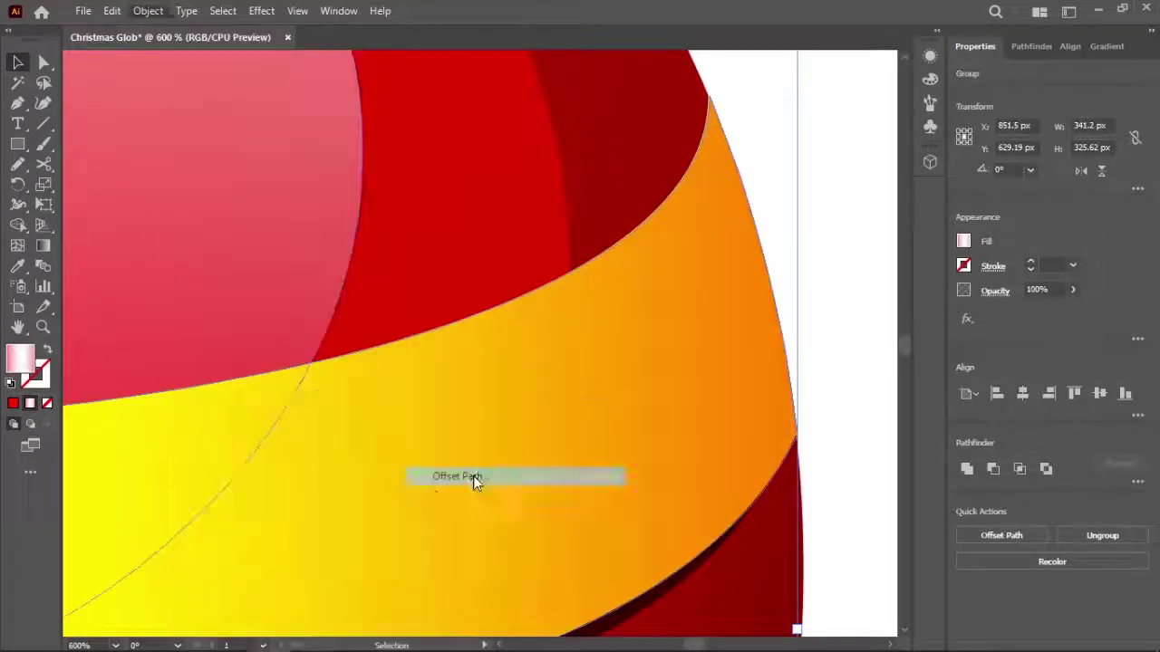
pyautogui.write('-1')
pyautogui.click(794, 291)
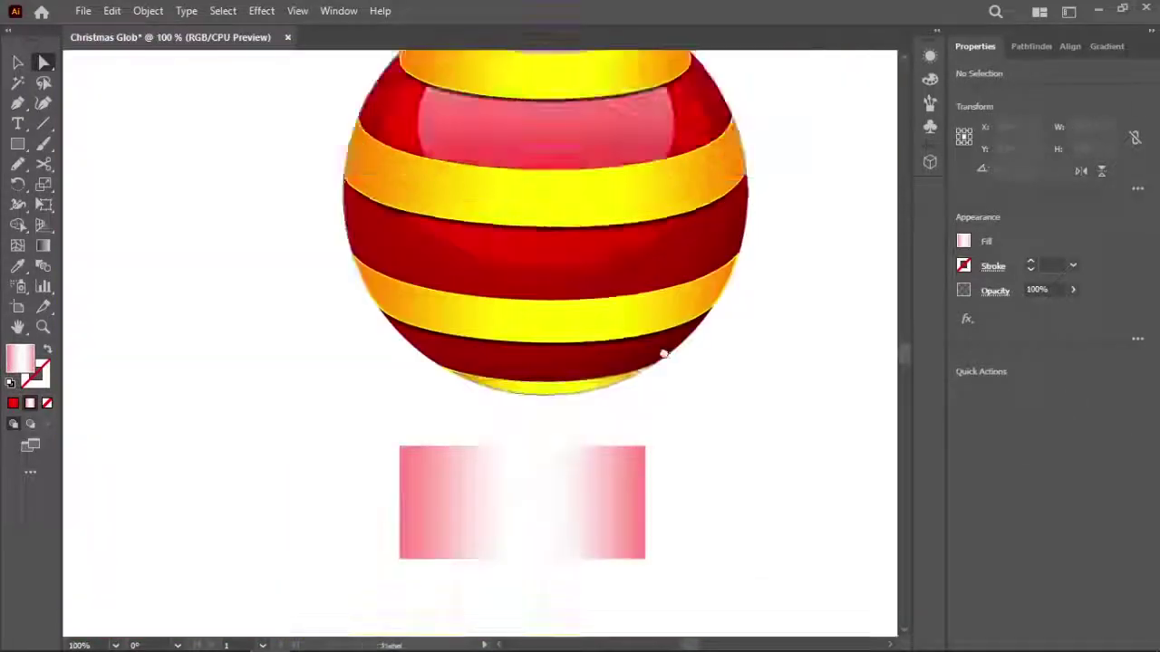
pyautogui.scroll(10, 663, 353)
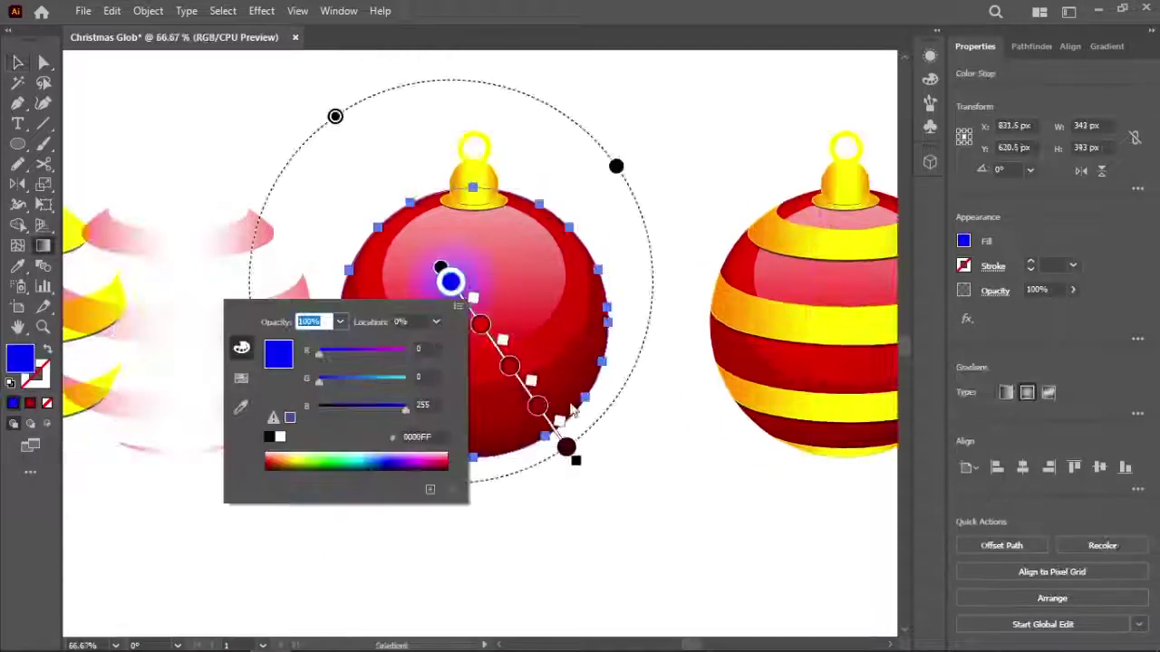
# Turn the ball's red gradient stops blue, darkening the end stop to deep navy
pyautogui.doubleClick(481, 325)
pyautogui.doubleClick(510, 365)
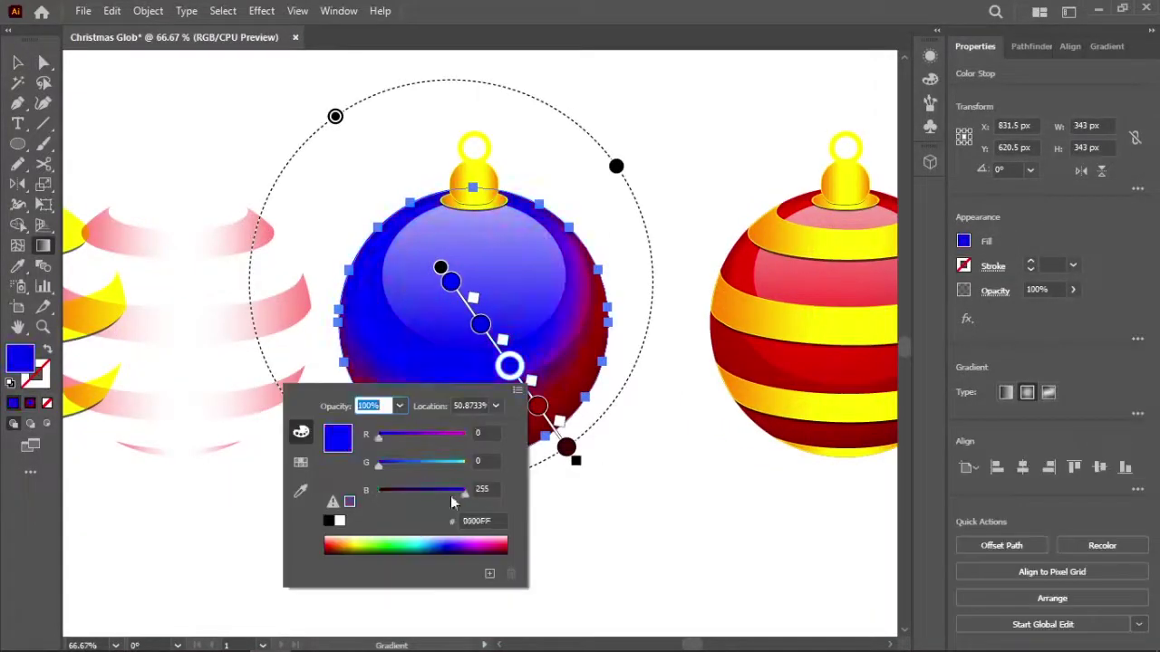
pyautogui.doubleClick(537, 406)
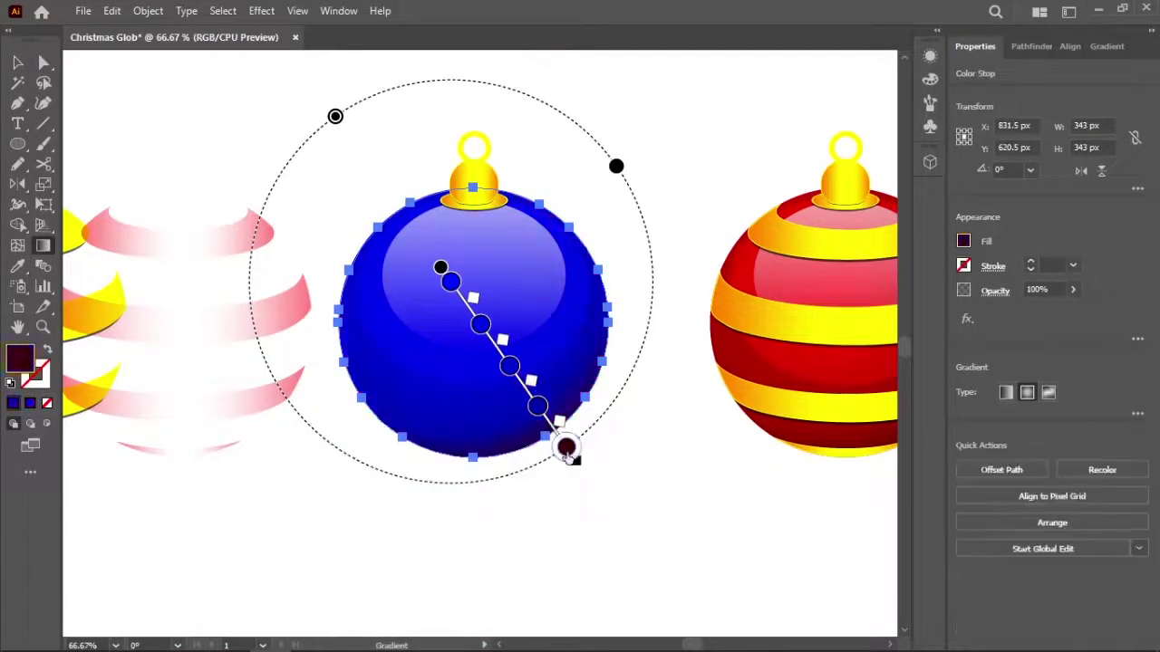
pyautogui.doubleClick(566, 446)
pyautogui.moveTo(518, 334); pyautogui.dragTo(455, 335)
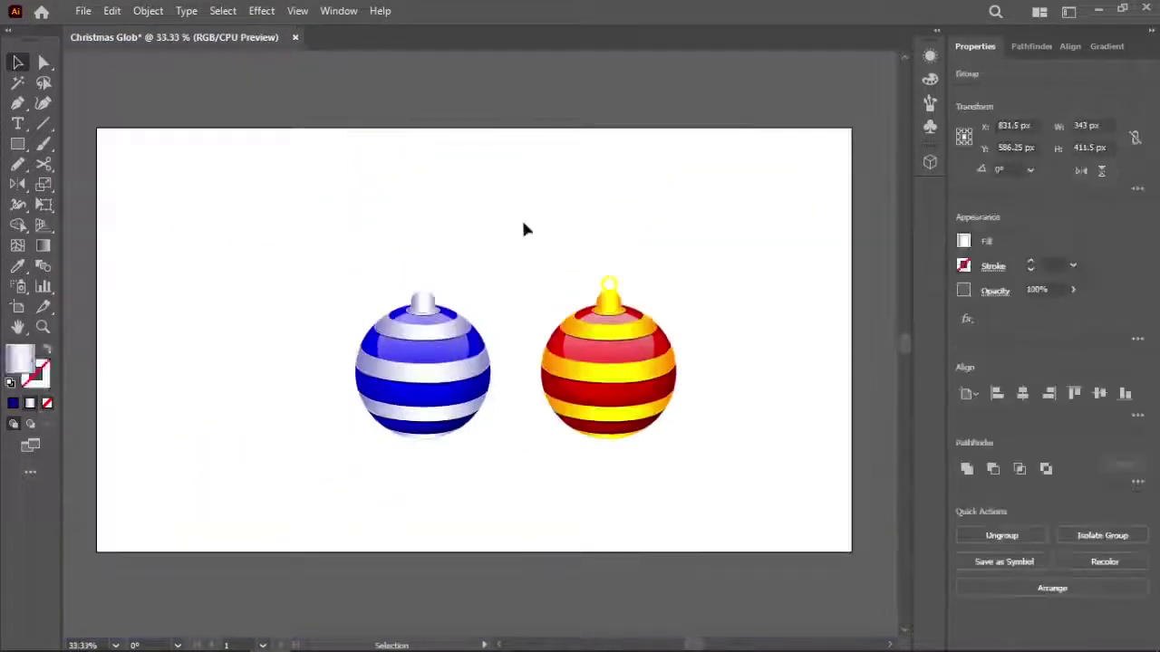
# Drag the red ornament slightly to the left
pyautogui.moveTo(608, 365); pyautogui.dragTo(585, 370)
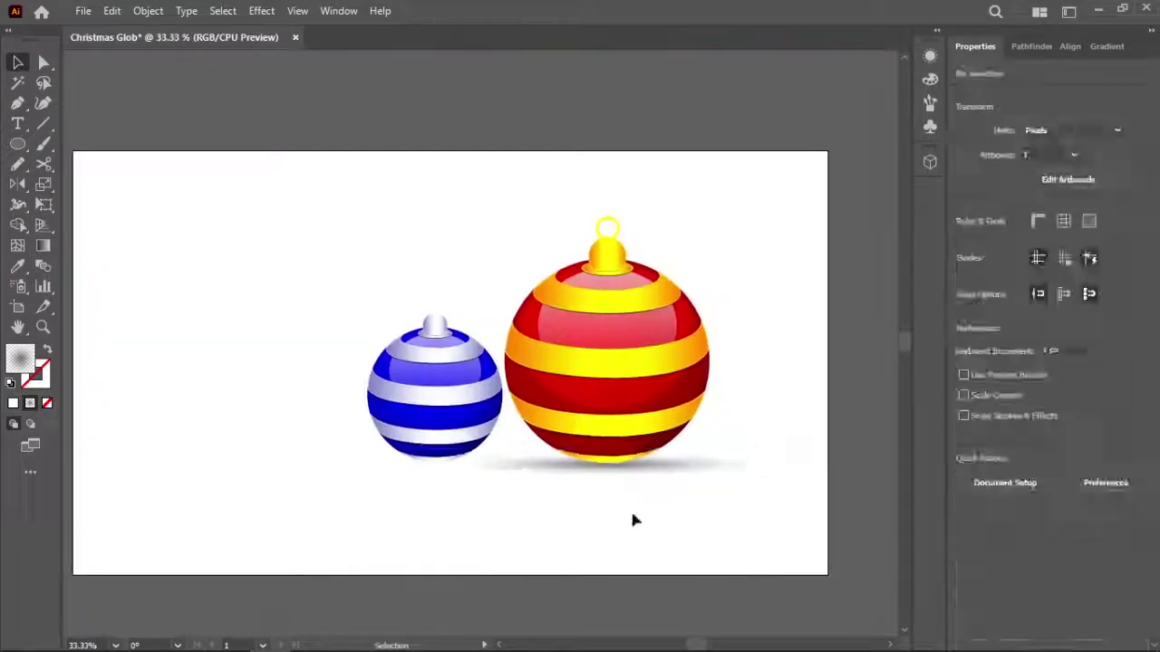
# Nudge the shadow ellipse slightly upward so it sits under the ball
pyautogui.moveTo(629, 481); pyautogui.dragTo(629, 477)
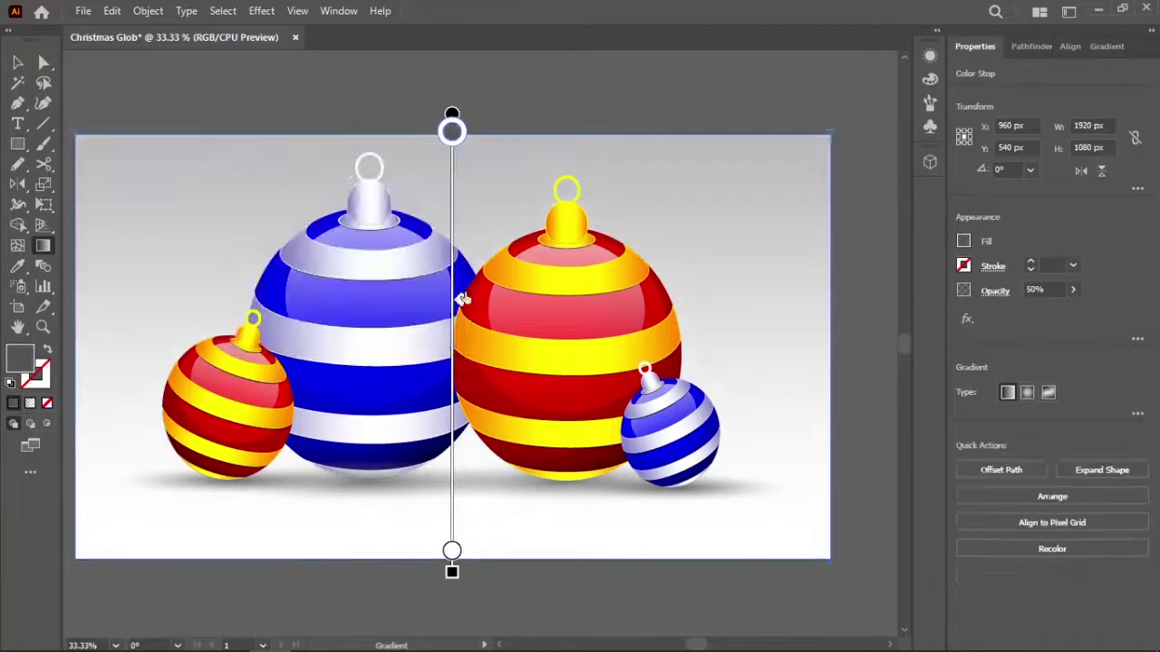
# Deselect everything with the Selection tool to preview the ornaments on the gray-white background
pyautogui.press('v')
pyautogui.scroll(-1, 589, 164)
pyautogui.hotkey('ctrl', 'shift', 'a')
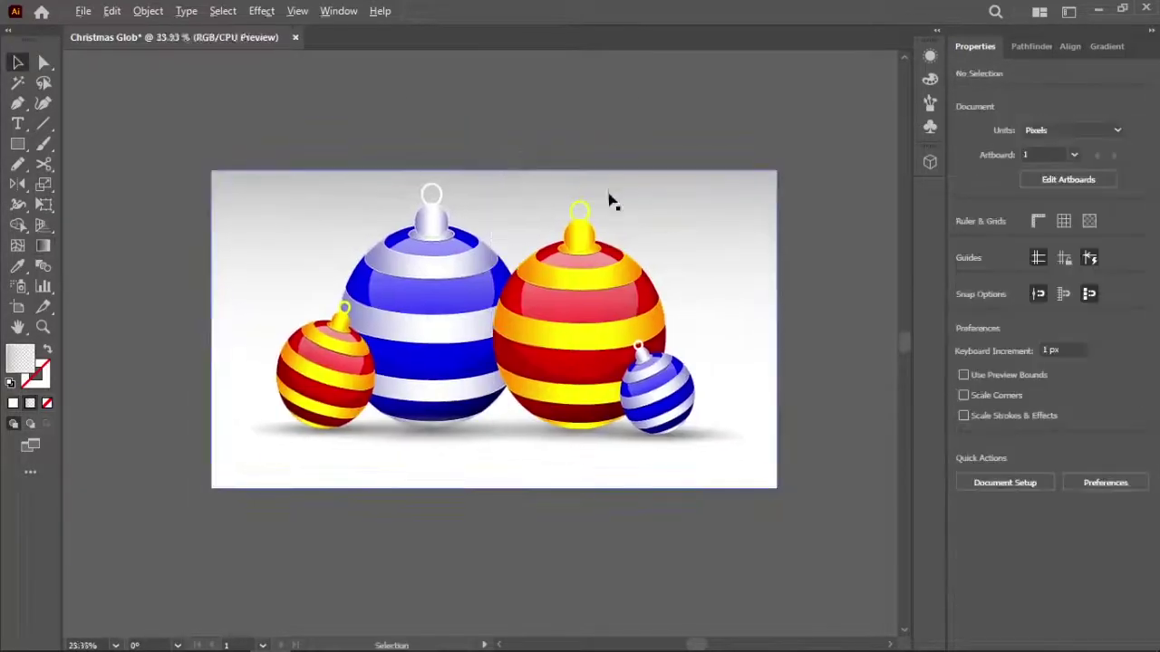